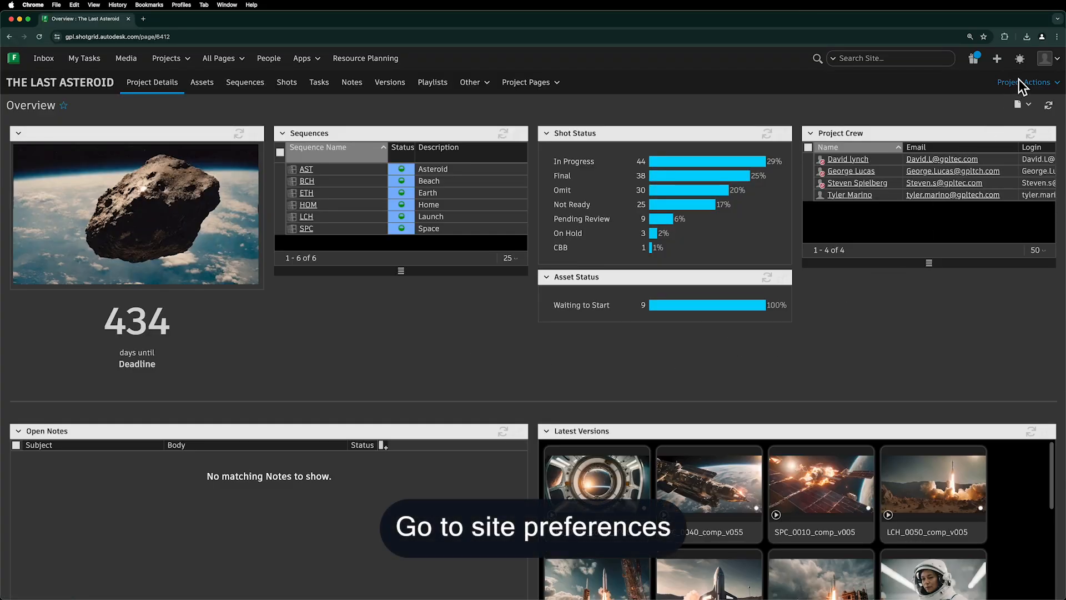
Open the Site Preferences page from the account's admin options
left_click(1042, 61)
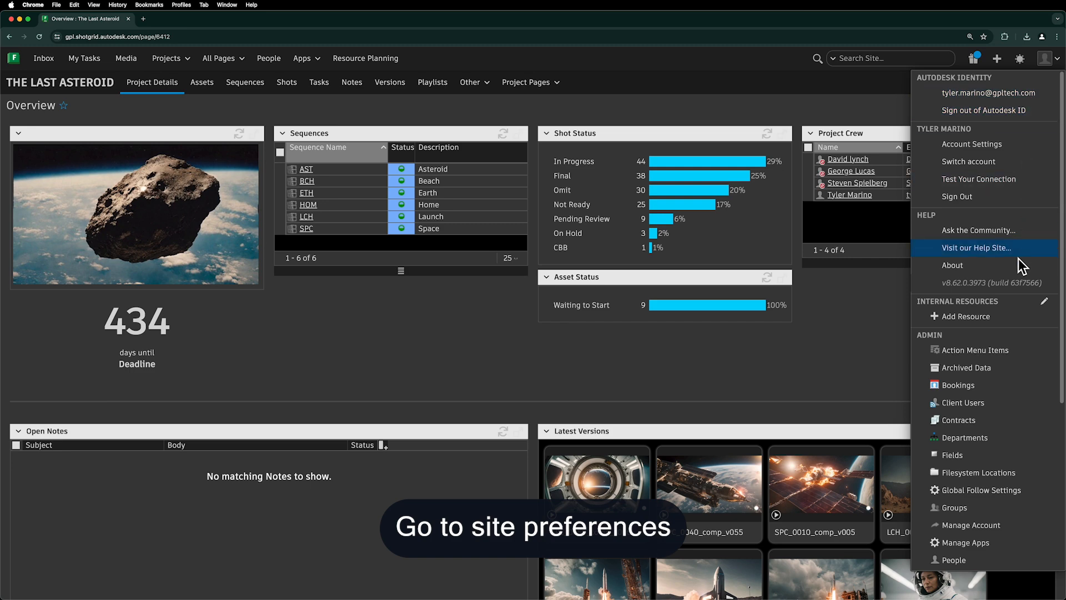
scroll(993, 370, "down", 5)
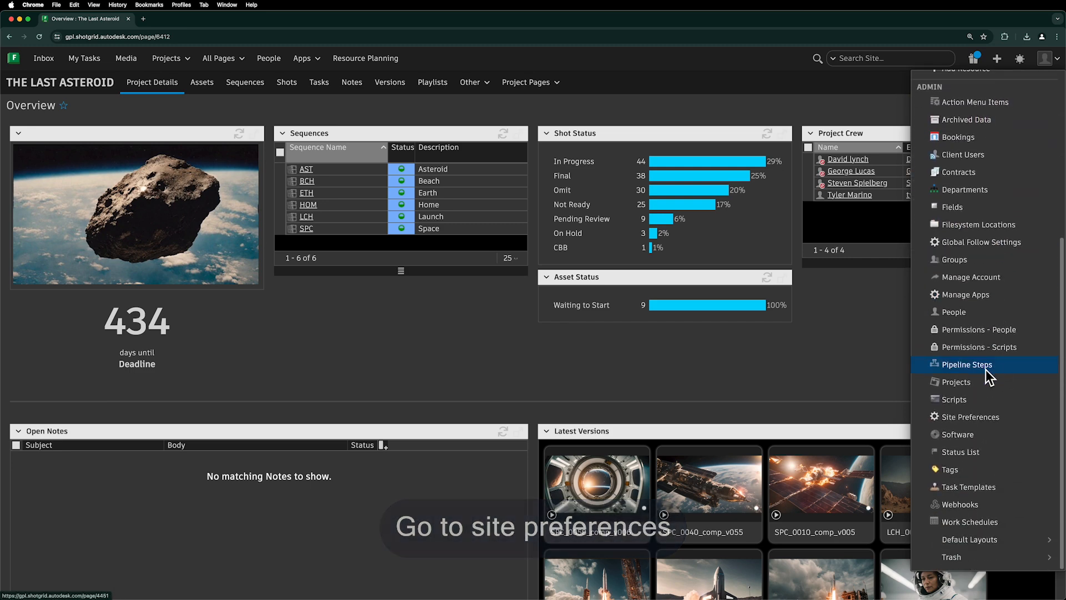
left_click(1004, 418)
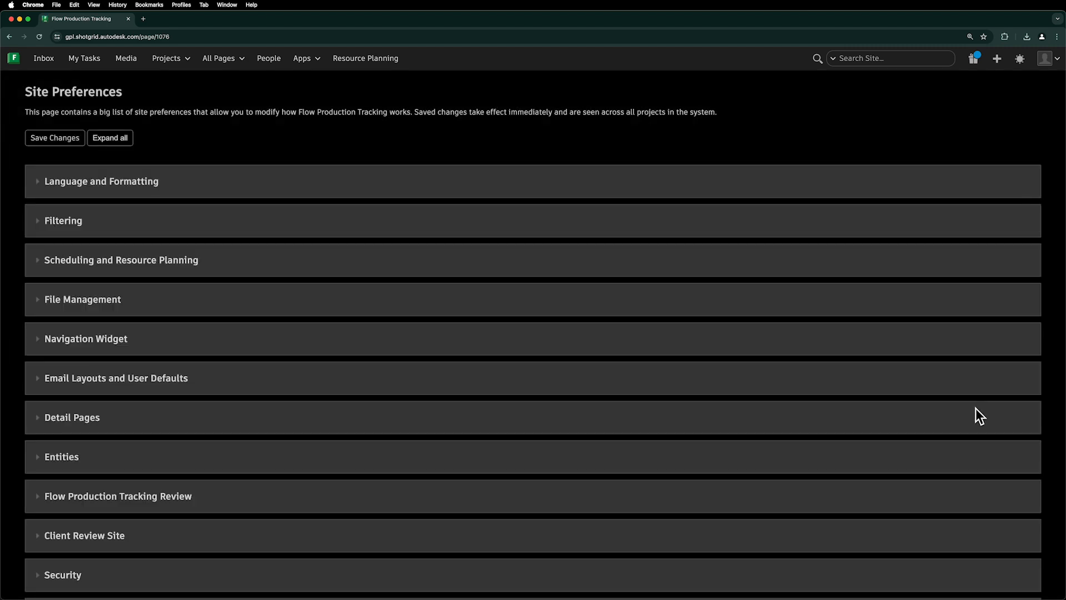
Expand the settings of Custom Entity03 under Custom Entities in the Entities preferences
left_click(40, 460)
scroll(105, 460, "down", 3)
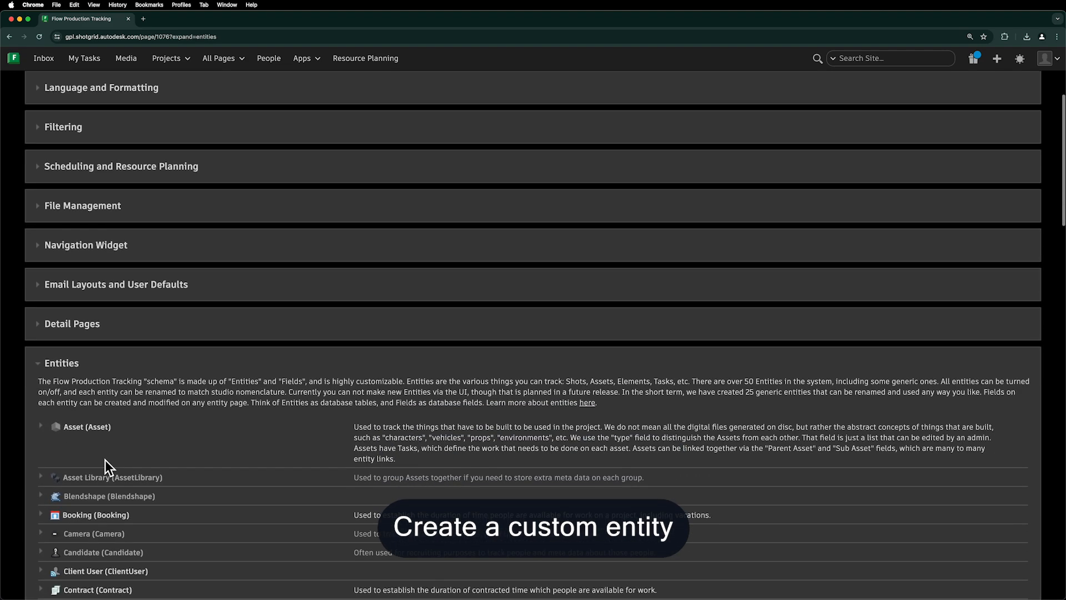
scroll(106, 460, "down", 3)
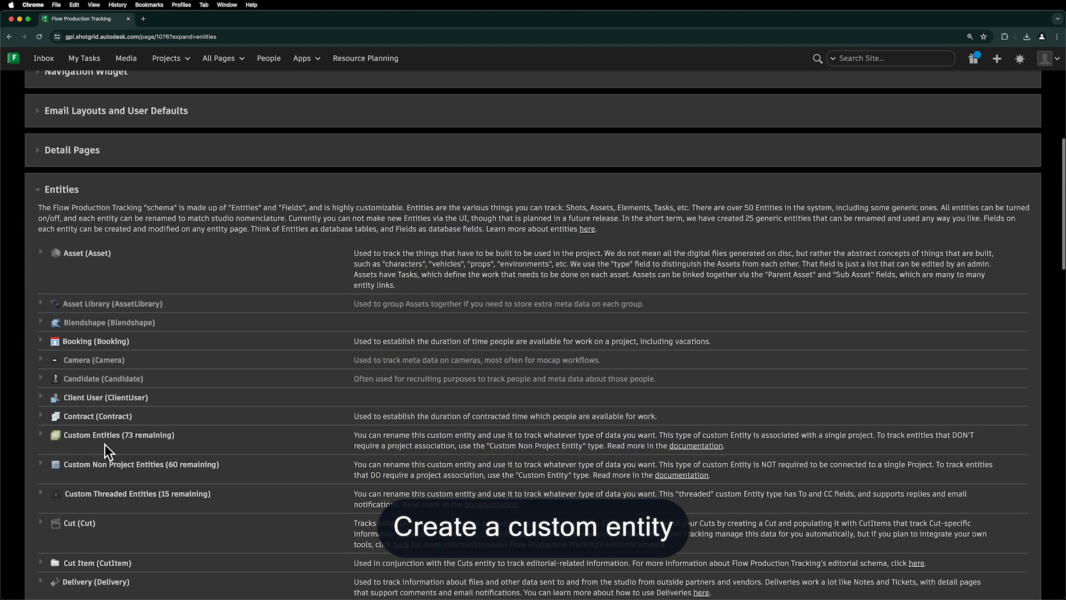
left_click(105, 439)
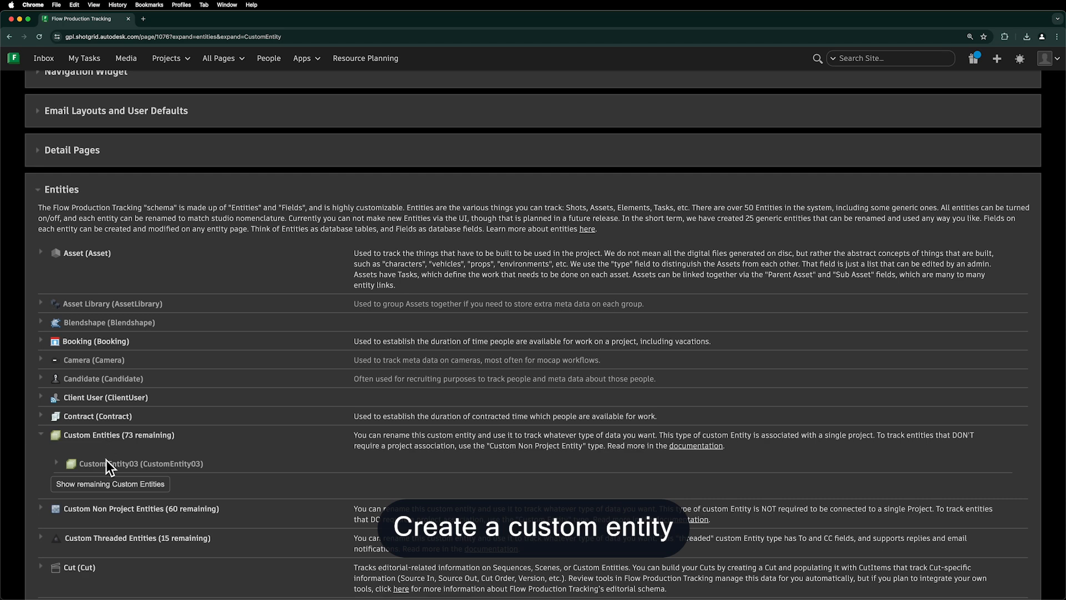
left_click(108, 463)
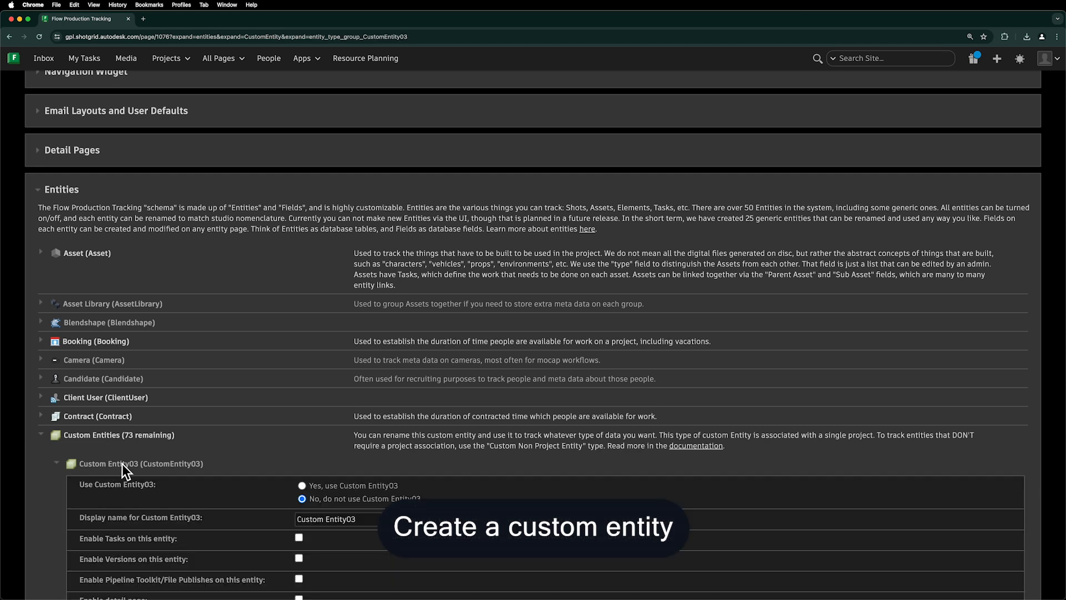
scroll(123, 465, "down", 3)
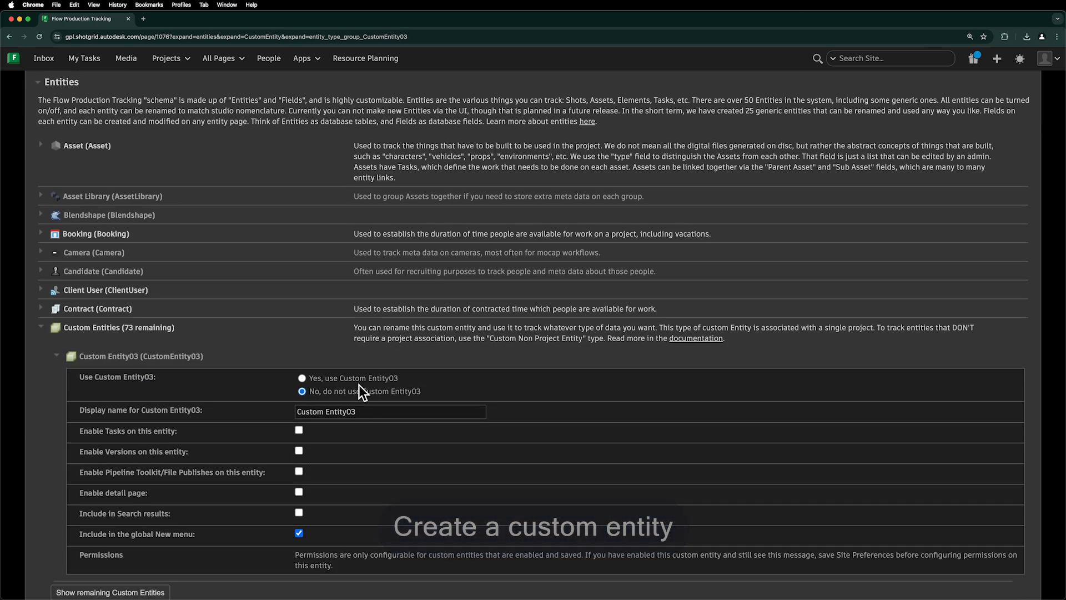
Enable the use of Custom Entity03 and set its display name to Resources
left_click(355, 380)
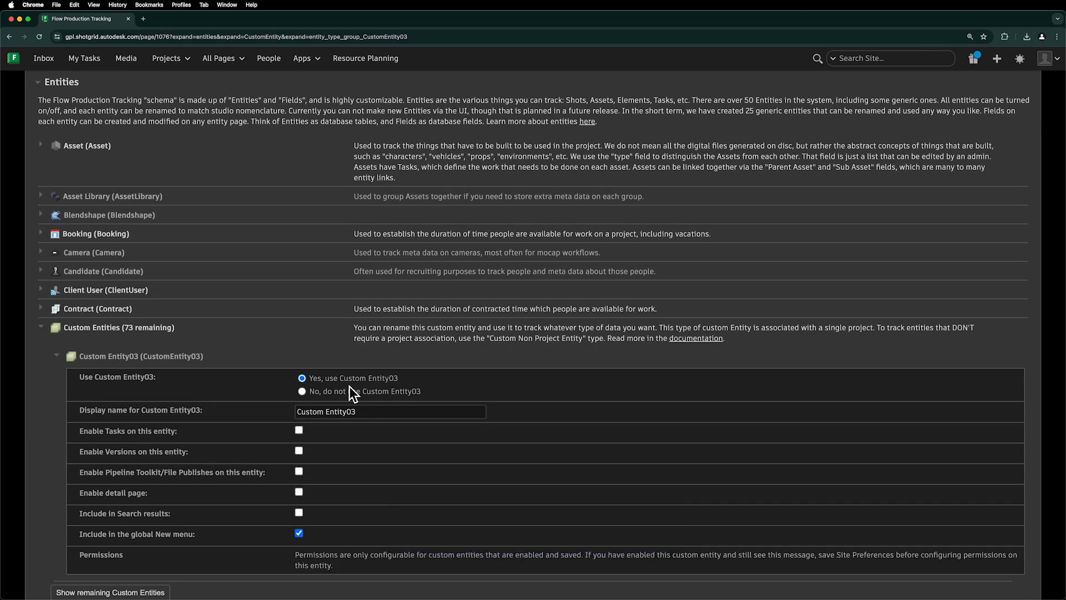
triple_click(358, 417)
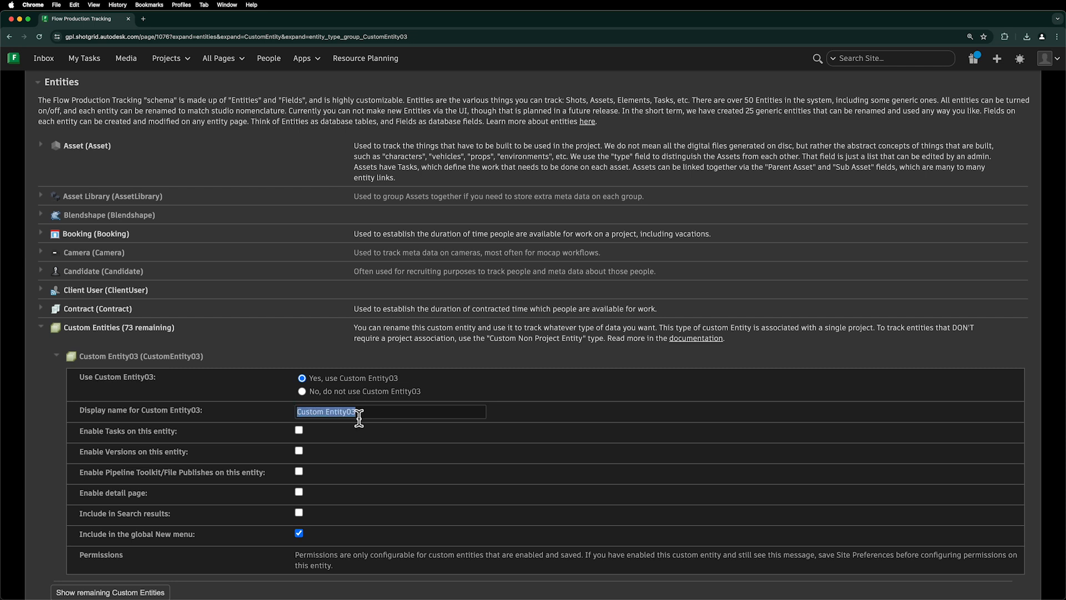
type("Resources")
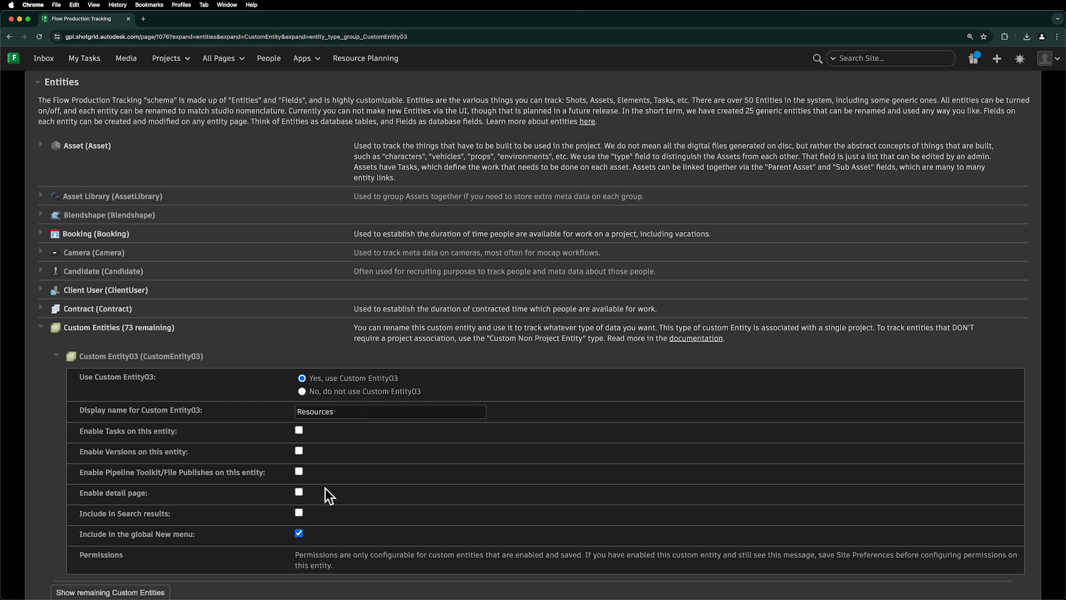
Enable the detail page and inclusion in search results for the Resources entity, and save the site preferences
left_click(304, 493)
left_click(300, 513)
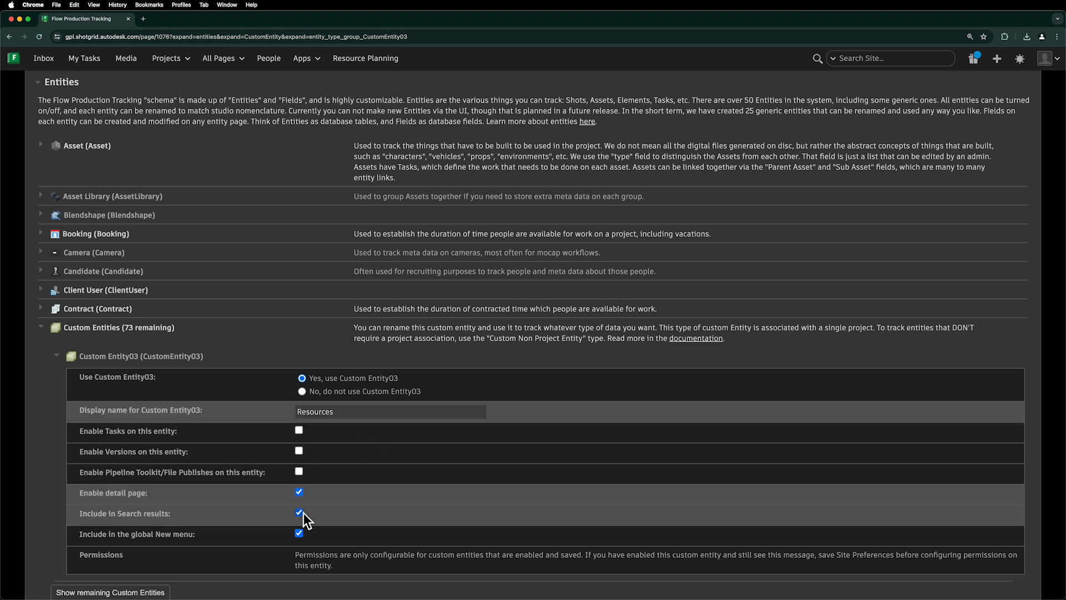
scroll(326, 509, "down", 3)
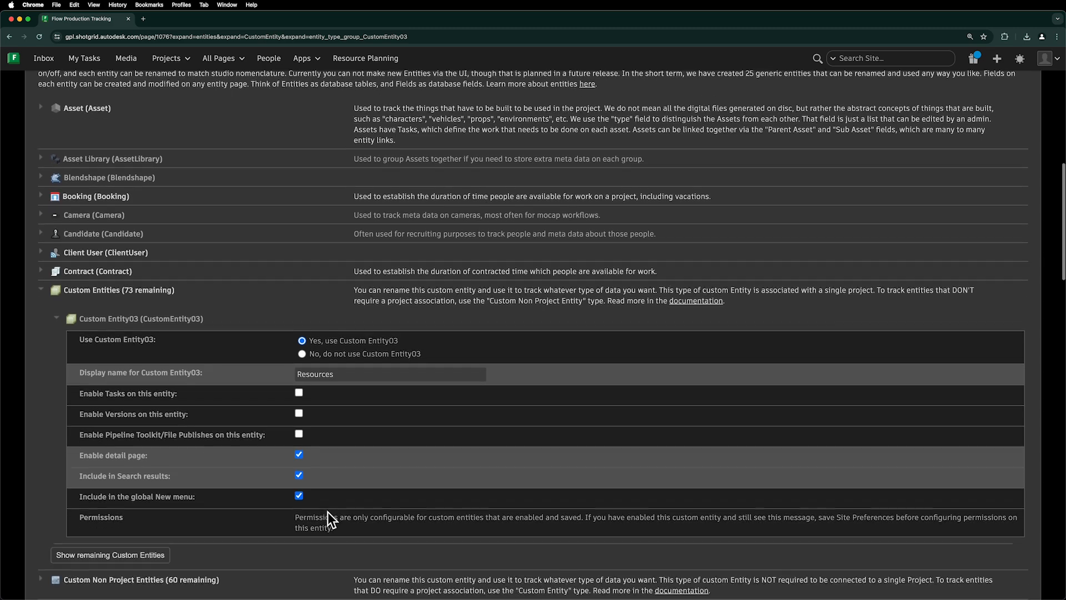
scroll(320, 508, "up", 12)
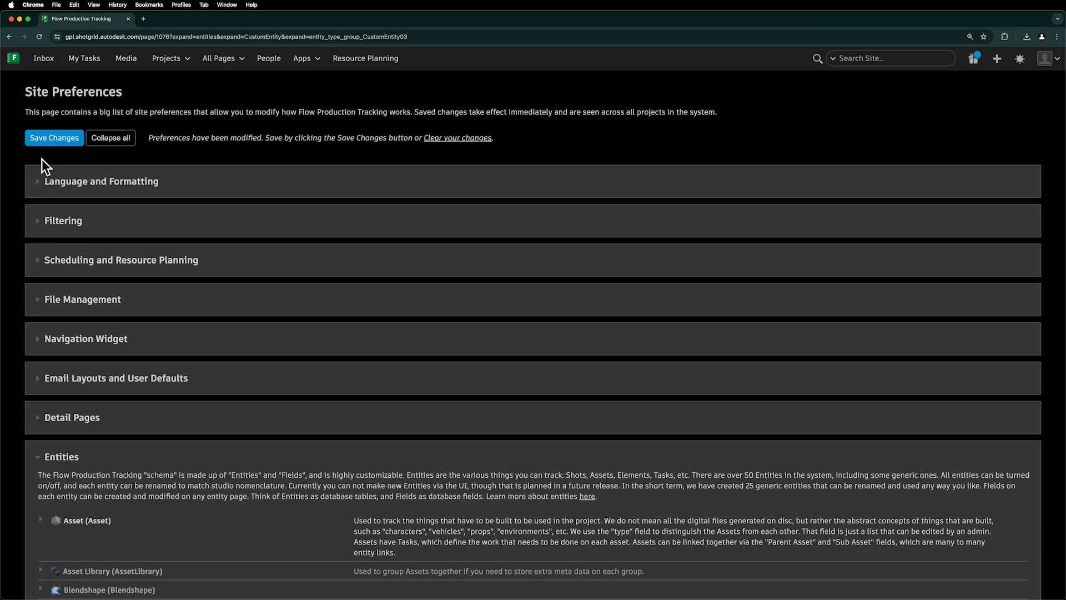
left_click(44, 142)
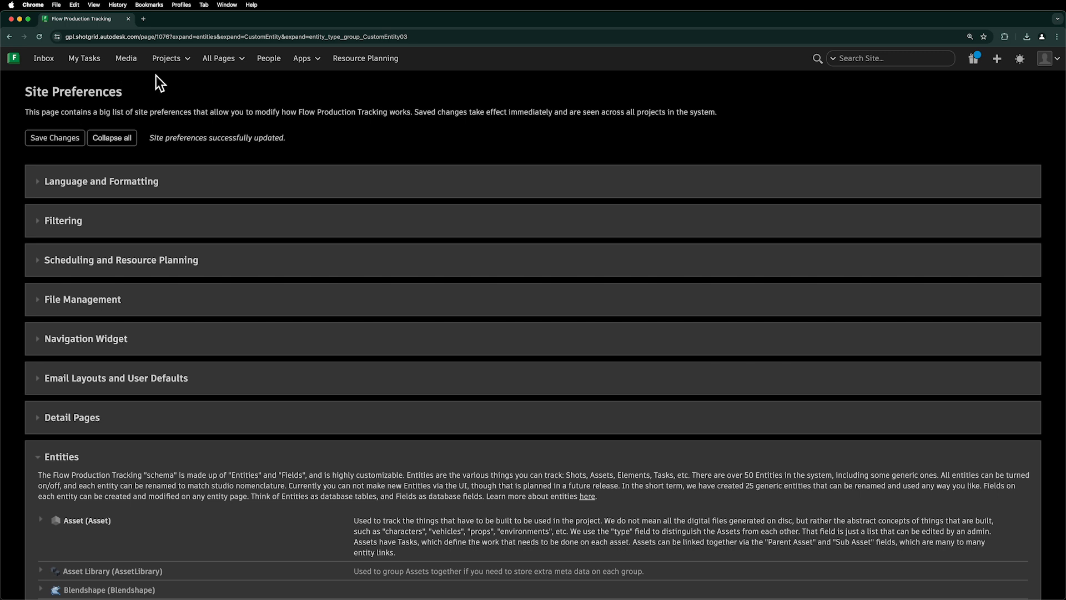
Open the Overview page of The Last Asteroid project and put it into design mode
left_click(168, 65)
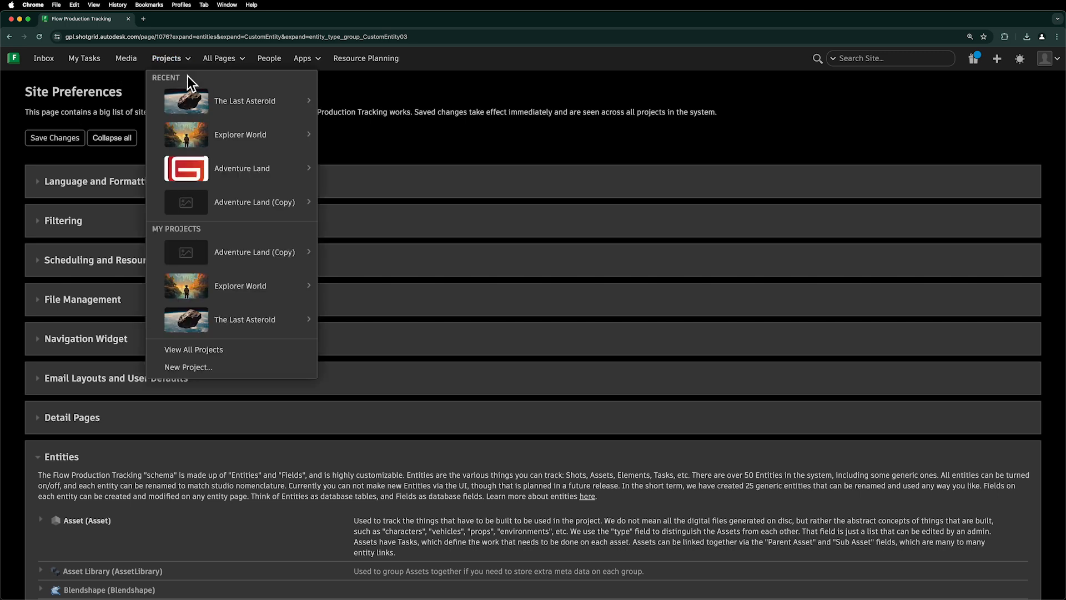
mouse_move(268, 100)
left_click(345, 97)
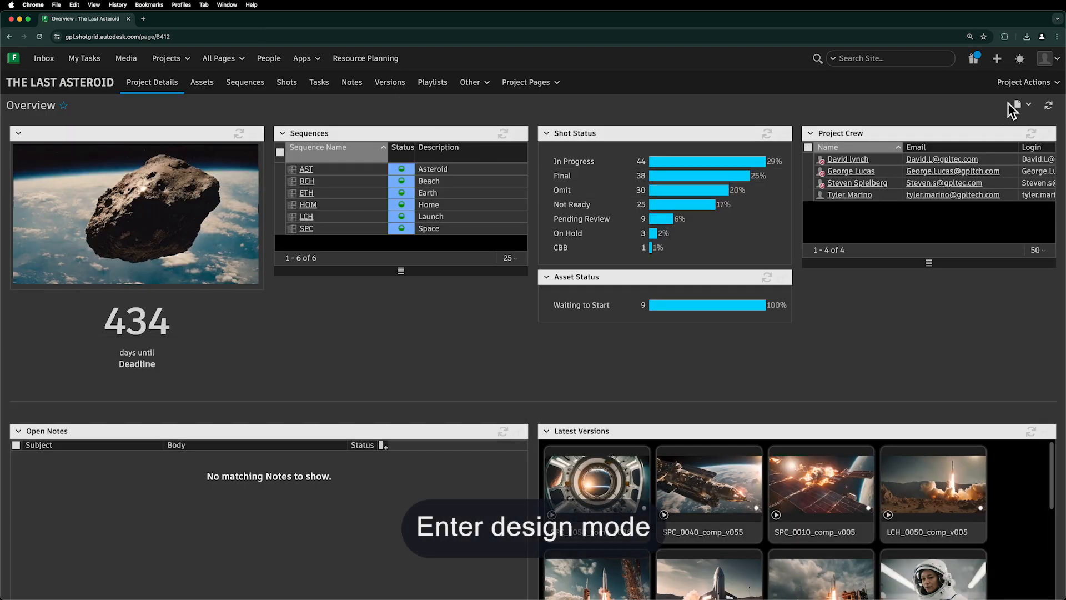
left_click(1023, 106)
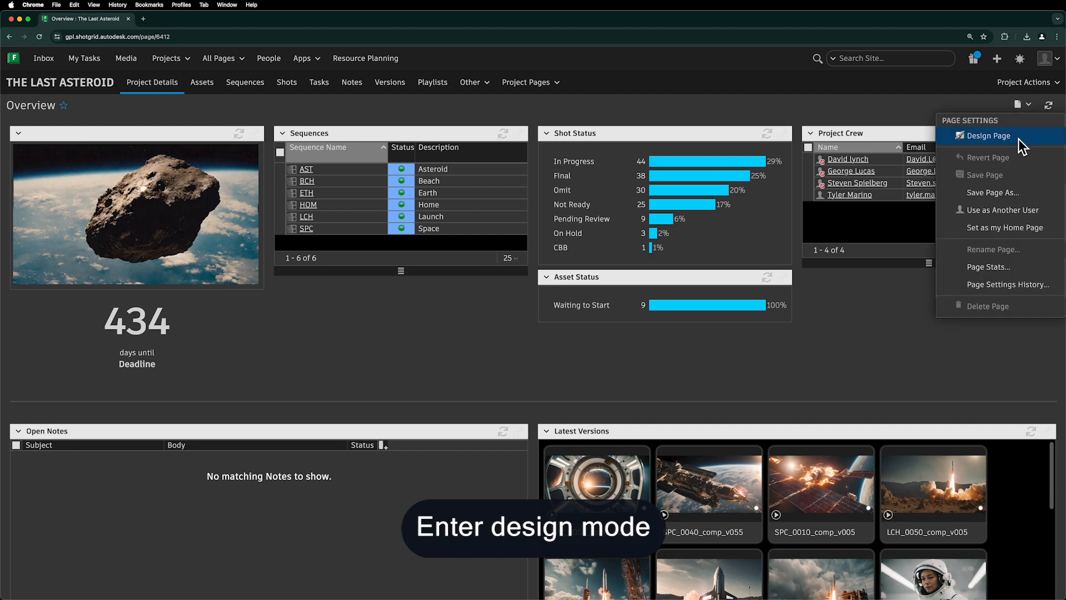
left_click(1023, 134)
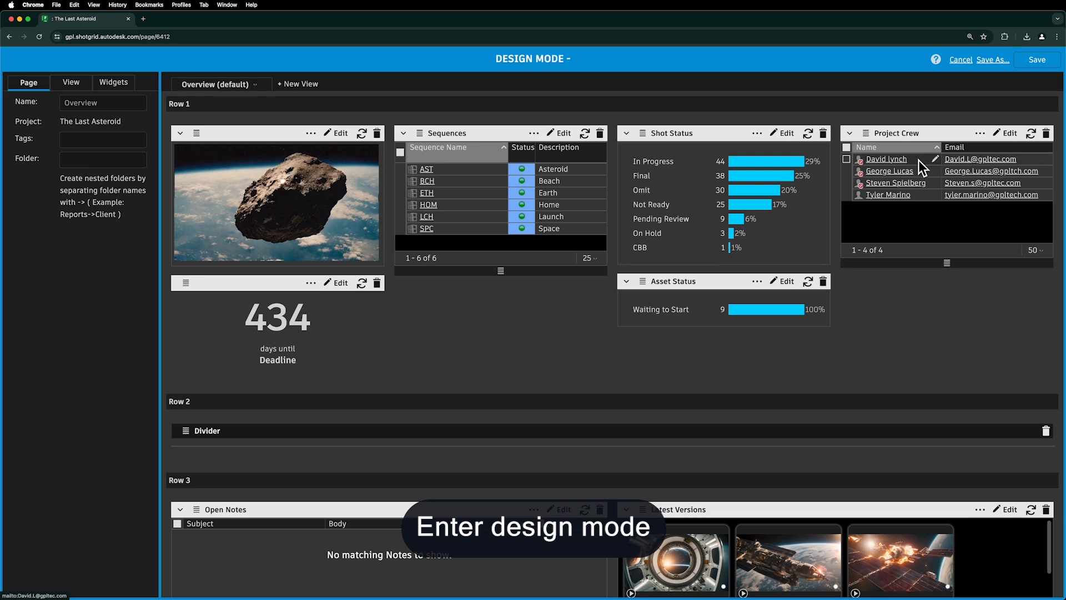
Set Row 1 to 3 columns and move the Asset Status and Shot Status widgets into the middle column below Sequences
left_click(71, 82)
left_click(65, 135)
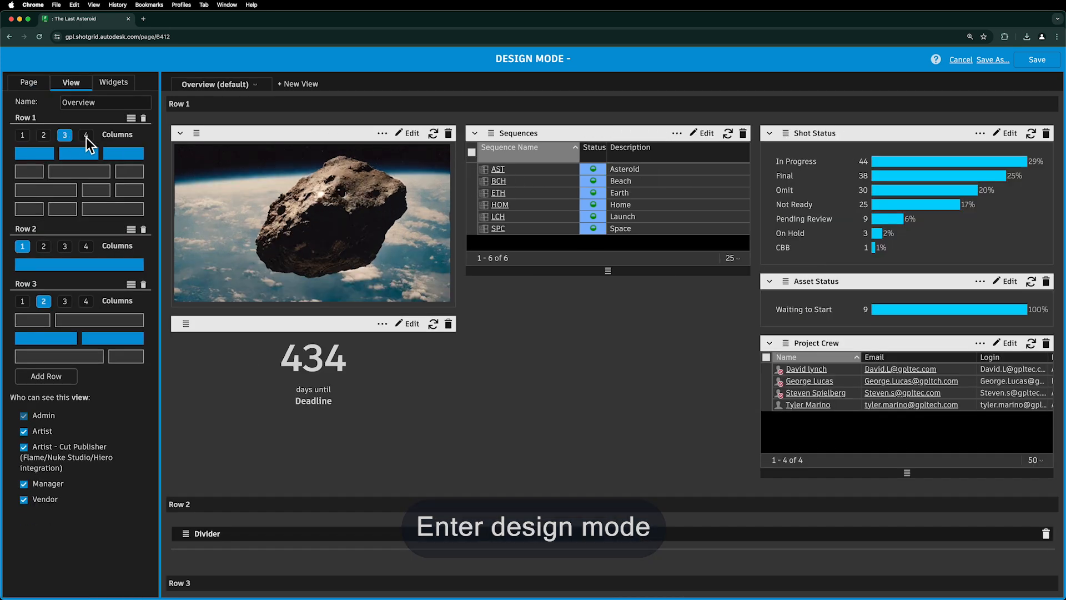
left_click_drag(828, 284, 639, 308)
left_click_drag(807, 143, 578, 272)
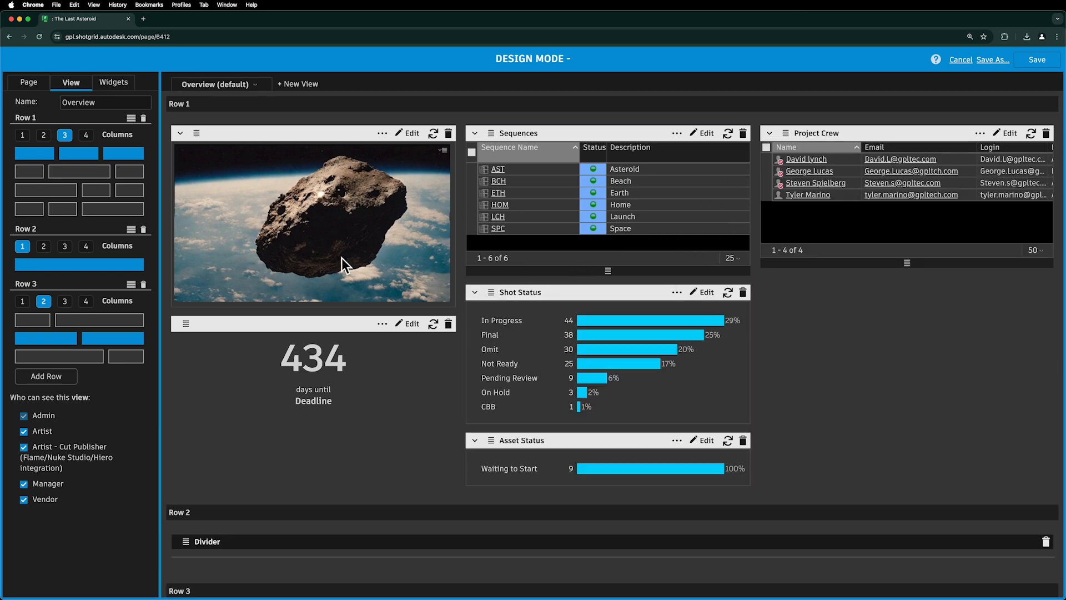
Add a Grid widget below Project Crew in Row 1 and set its entity type to Resources
left_click(123, 84)
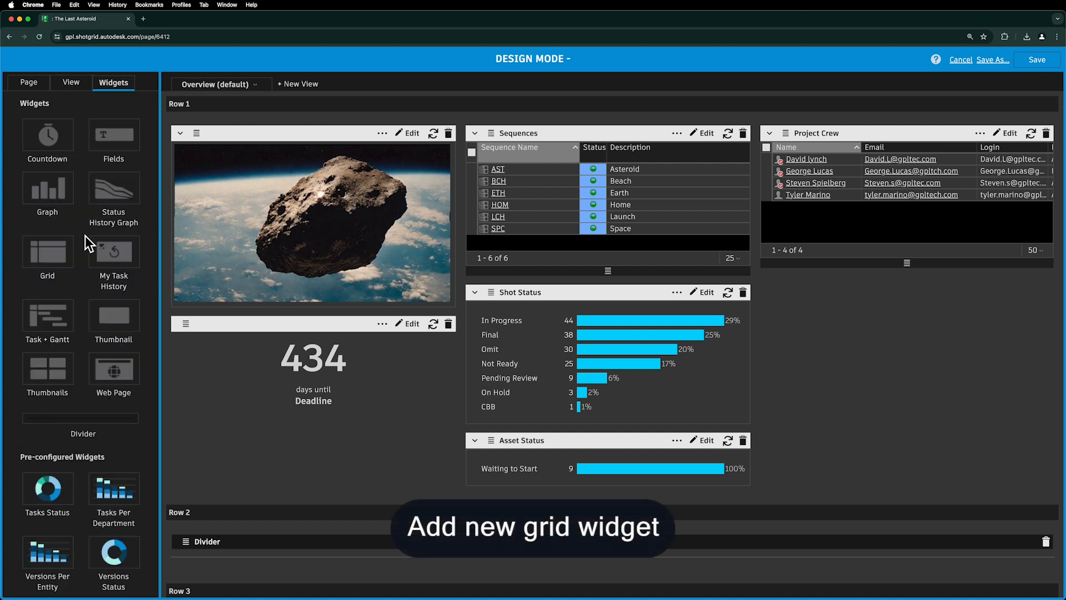
left_click_drag(48, 261, 858, 281)
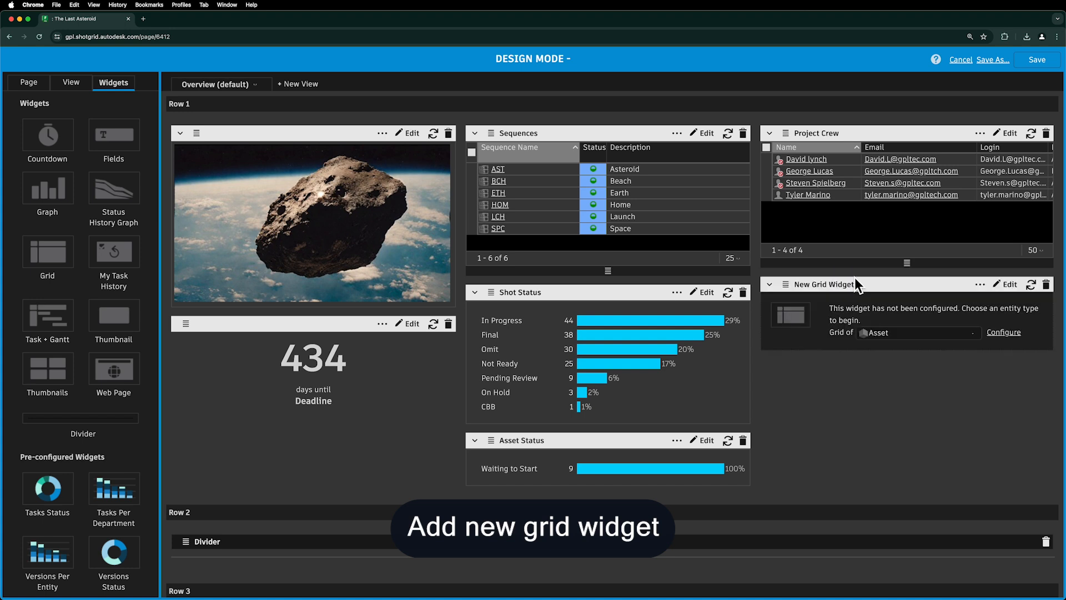
left_click(977, 335)
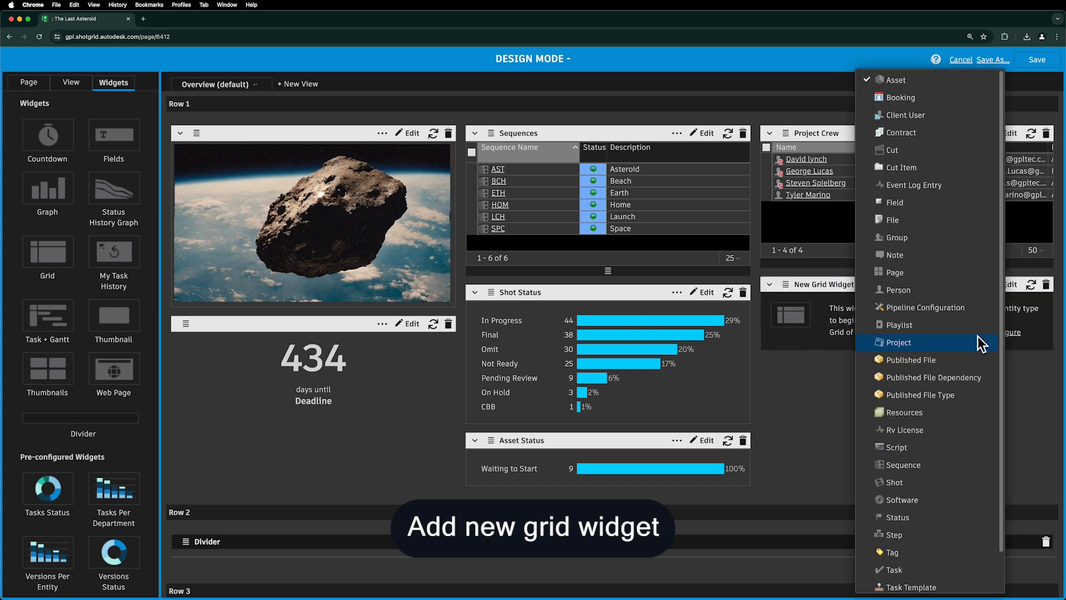
left_click(953, 412)
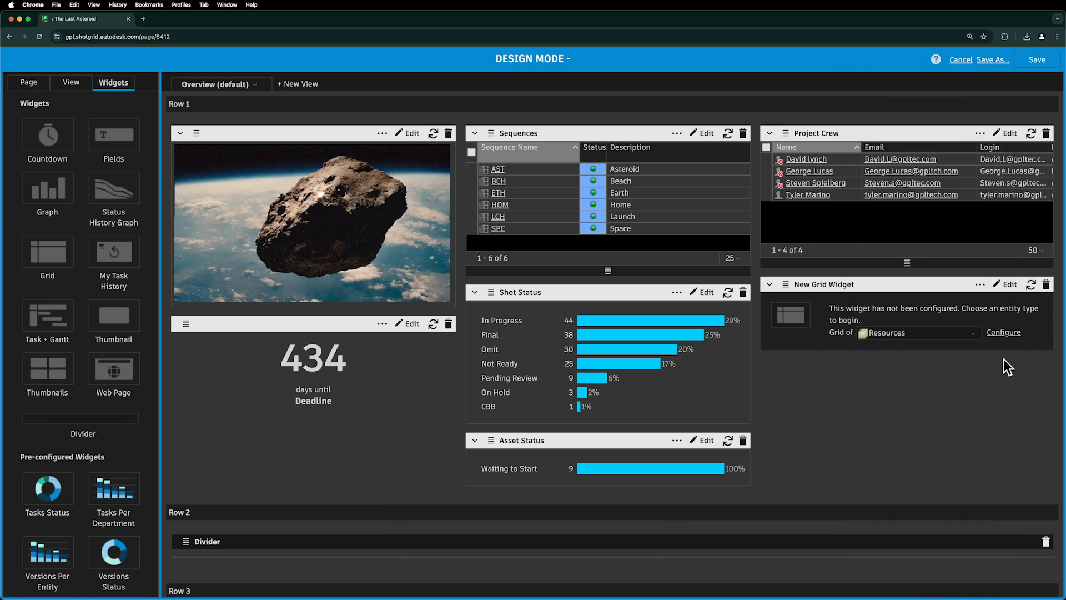
Configure the new grid widget with the title Production Resources
left_click(1007, 334)
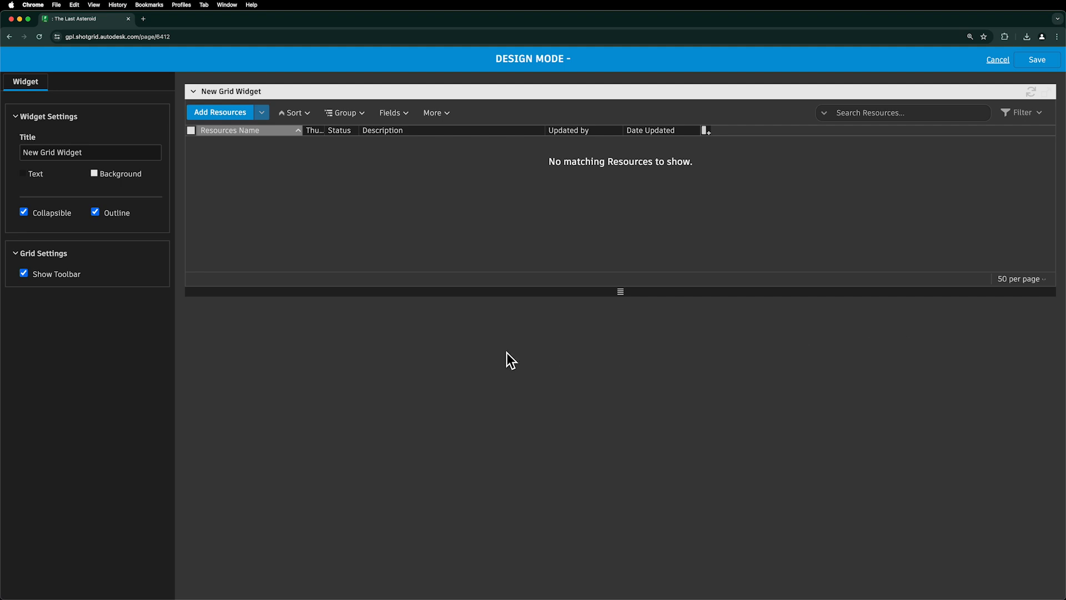
triple_click(106, 156)
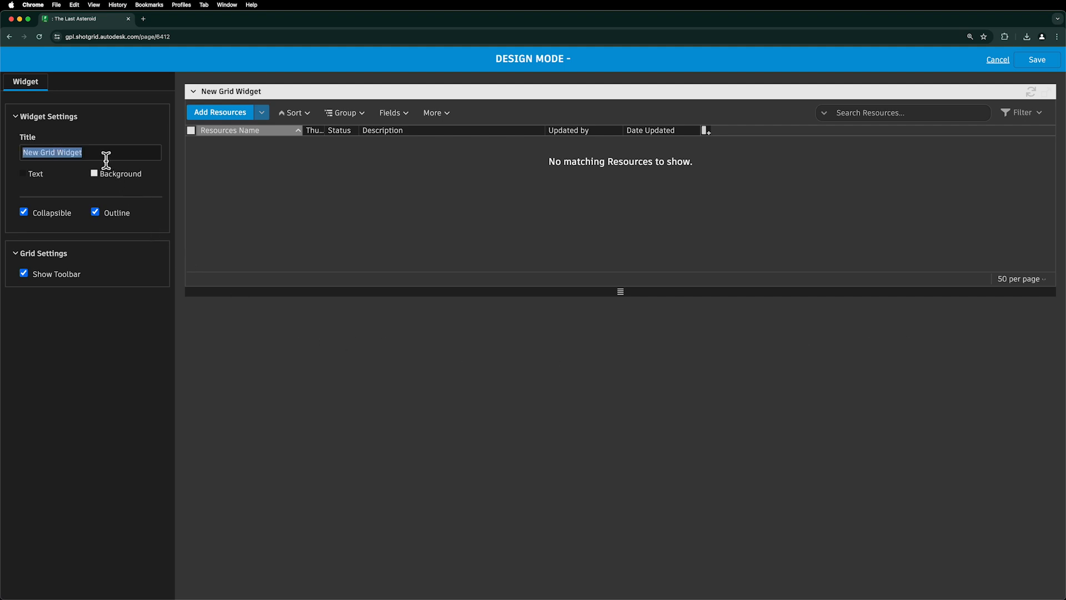
type("Prod")
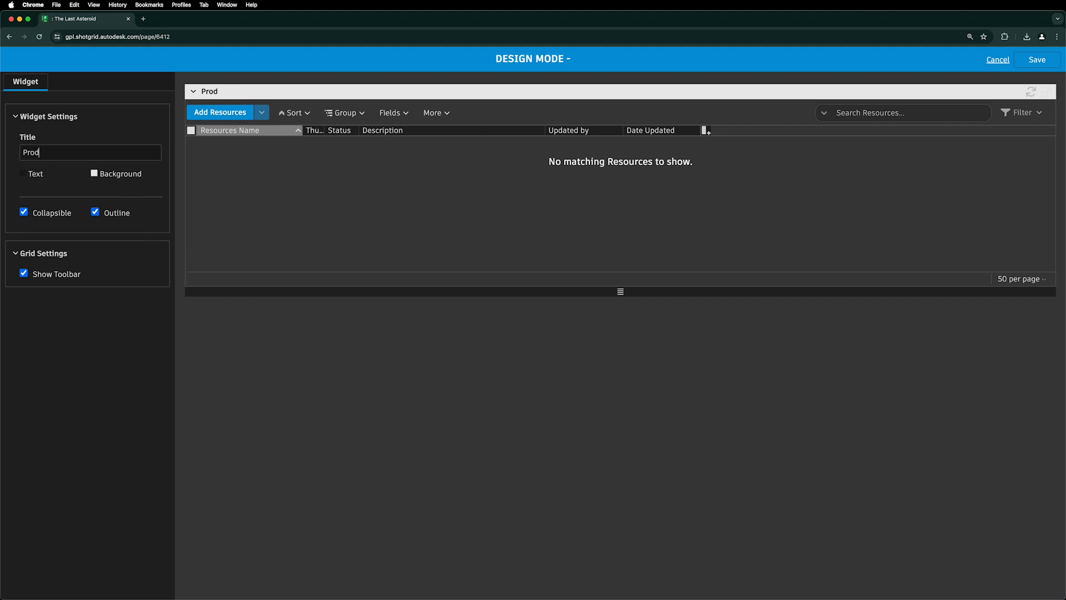
type("uction Resources")
Remove the Status, Thumbnail and Updated by columns from the Production Resources grid and apply the column configuration
left_click(432, 117)
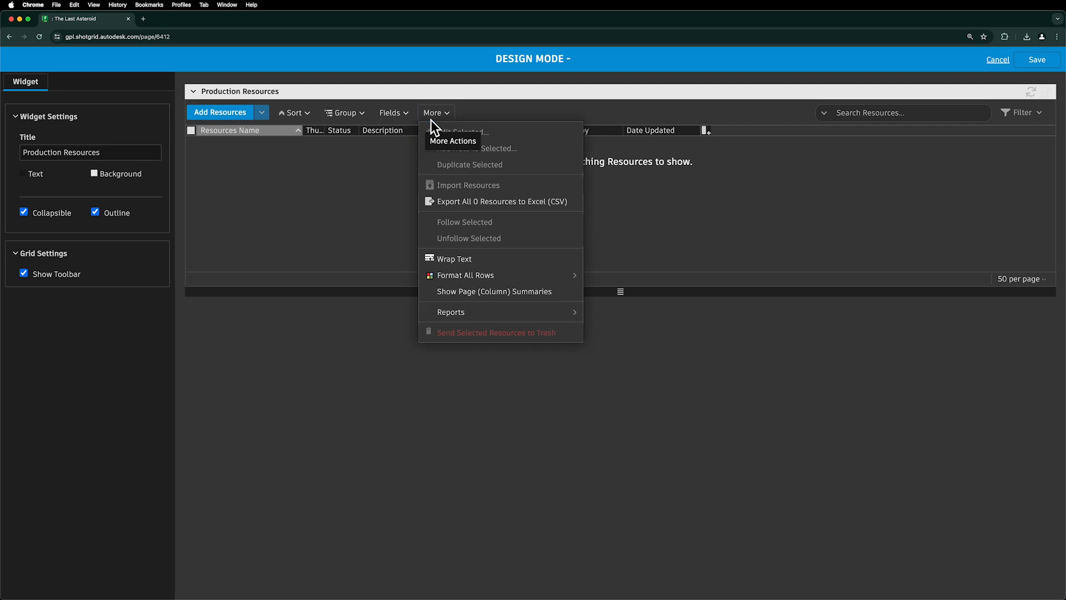
left_click(409, 116)
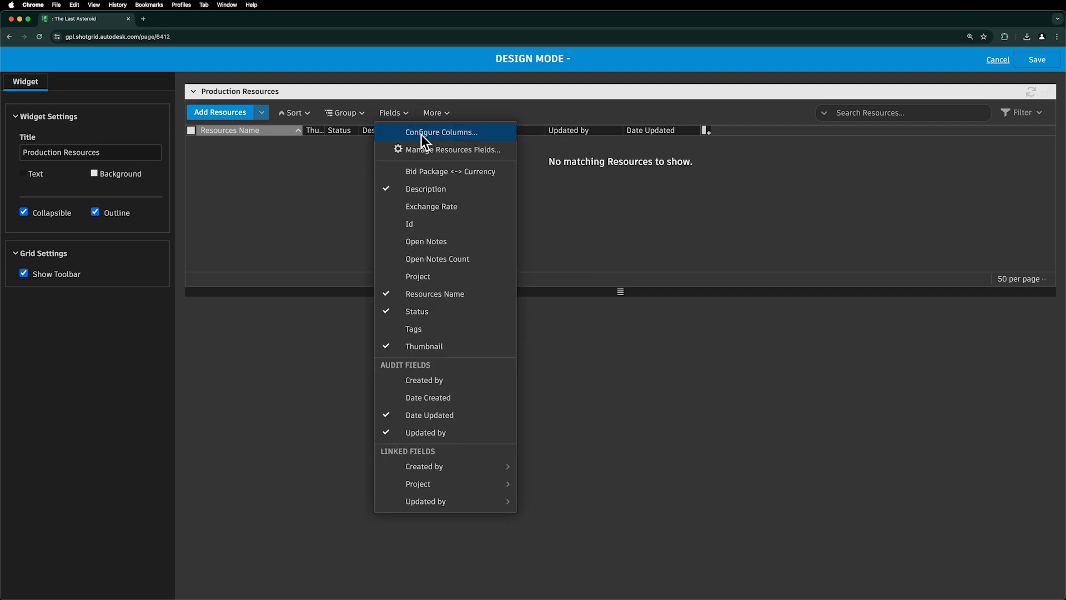
left_click(489, 134)
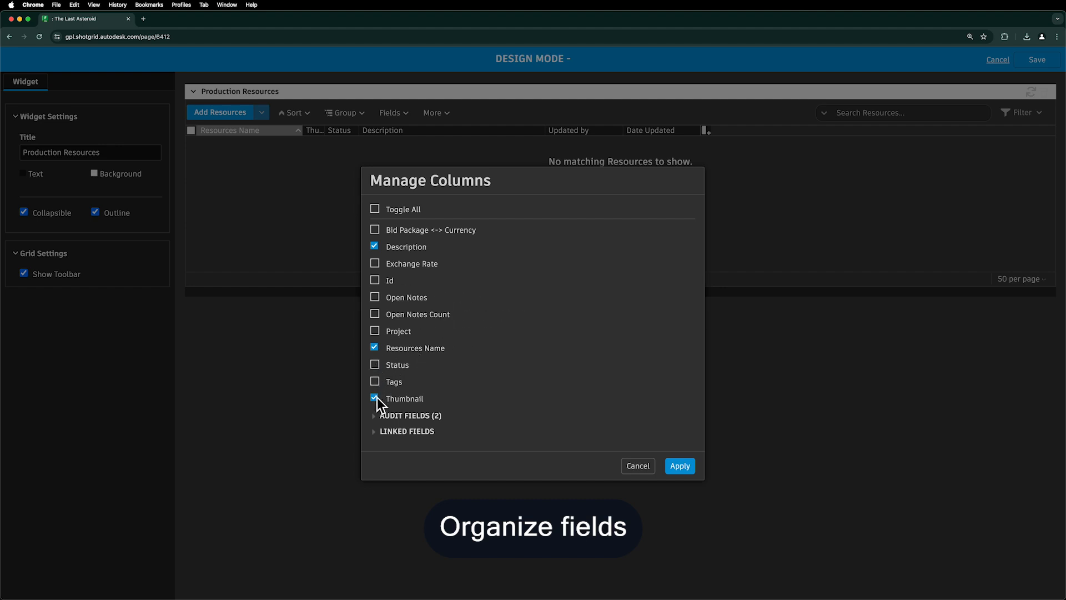
left_click(376, 417)
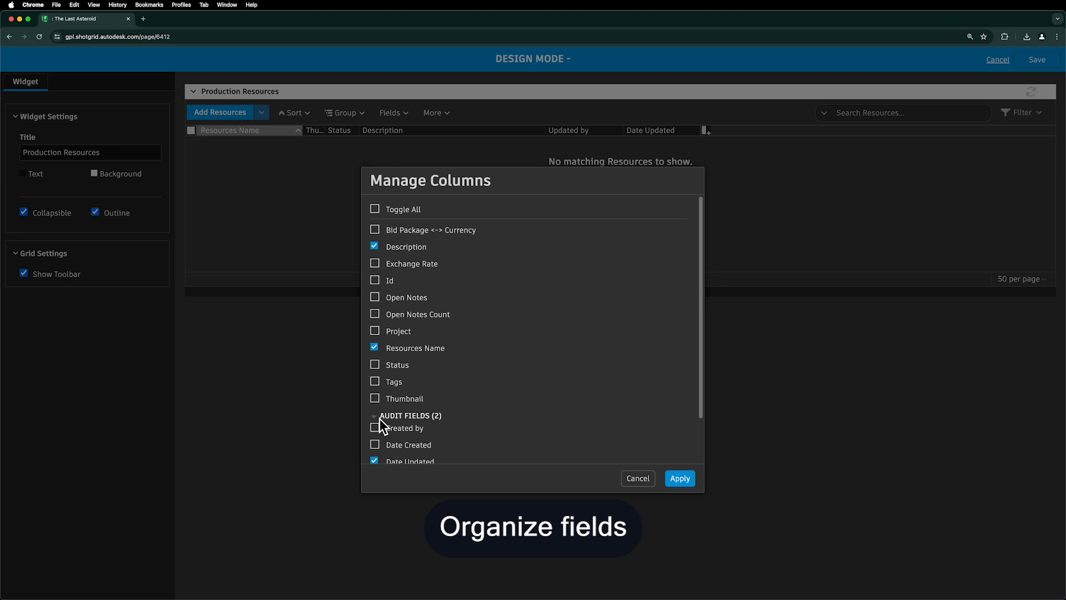
scroll(379, 418, "down", 2)
left_click(375, 426)
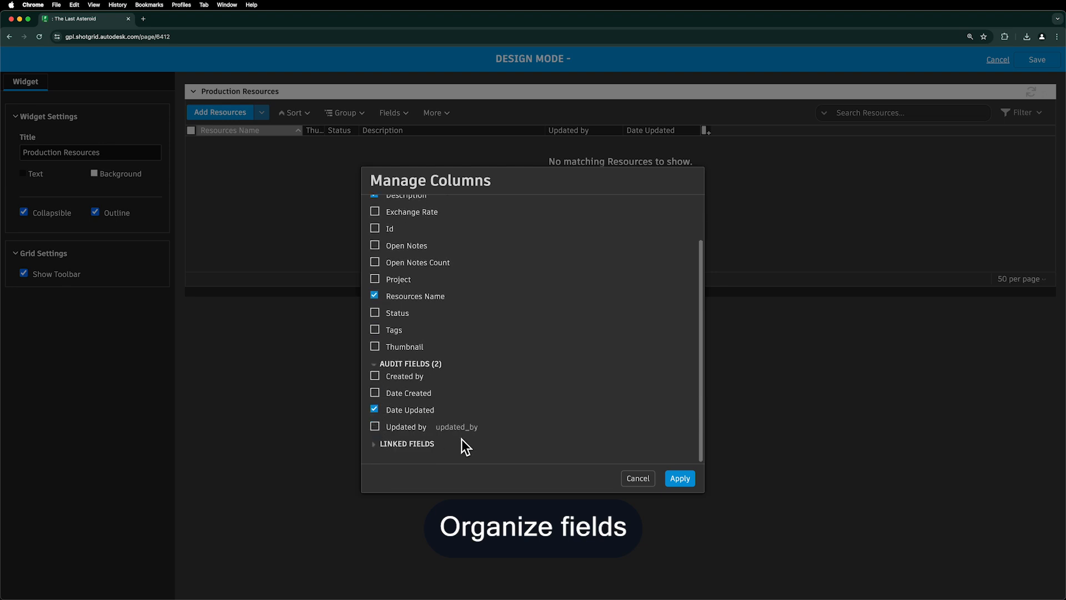
left_click(679, 478)
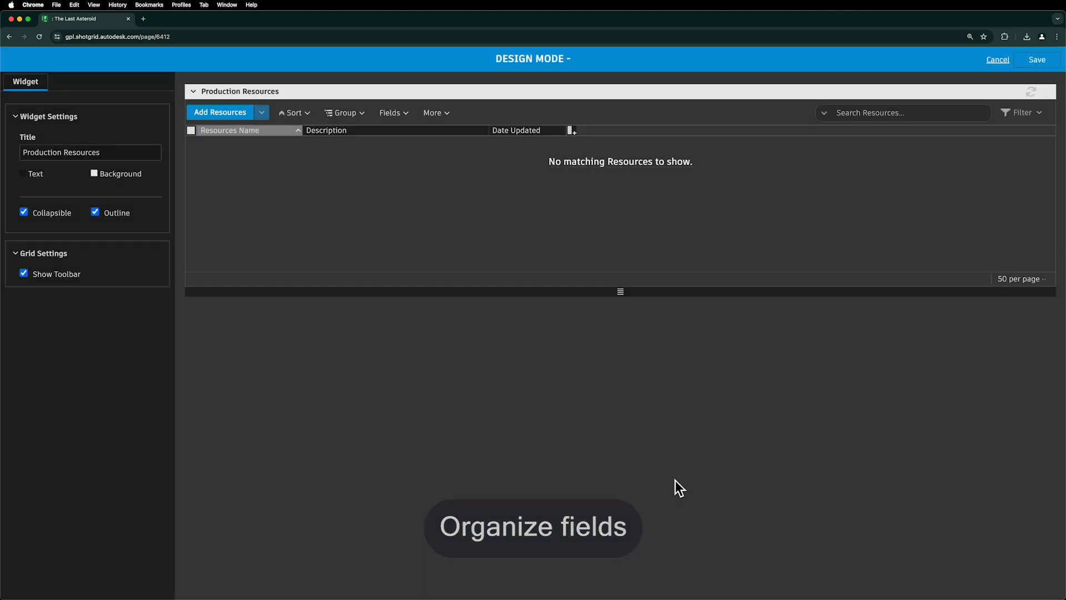
Create a custom File/Link field named Resource File for Resources, displayed in all unarchived projects
left_click(396, 111)
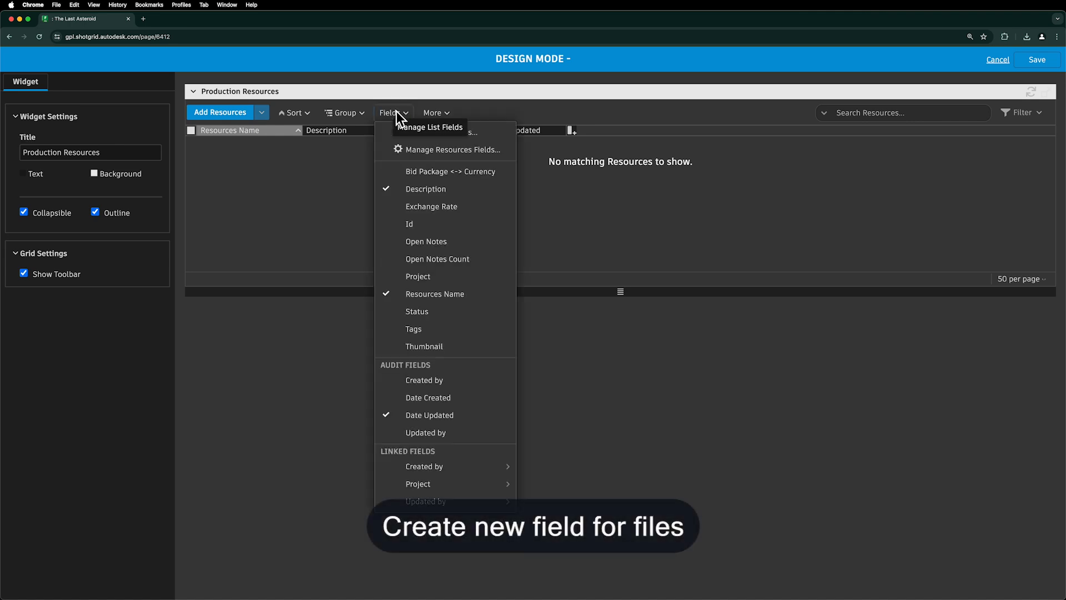
left_click(452, 149)
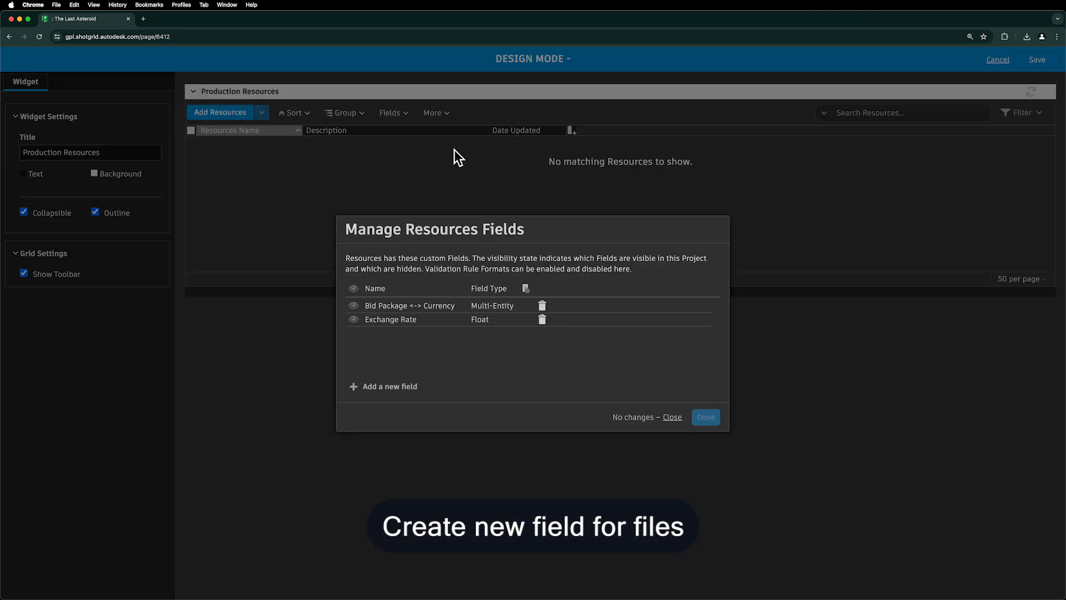
left_click(410, 388)
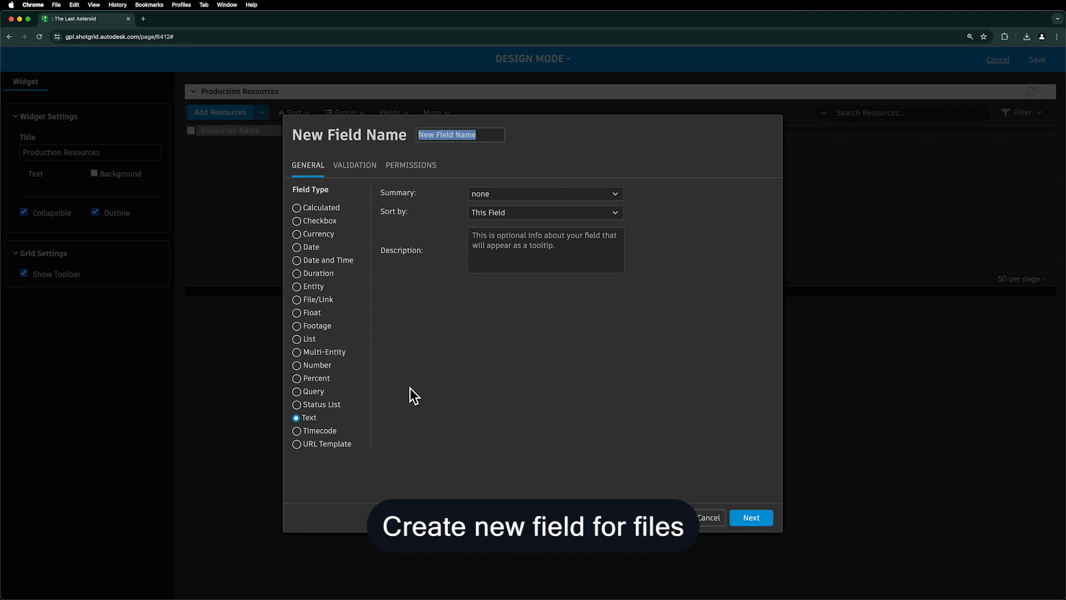
left_click(308, 304)
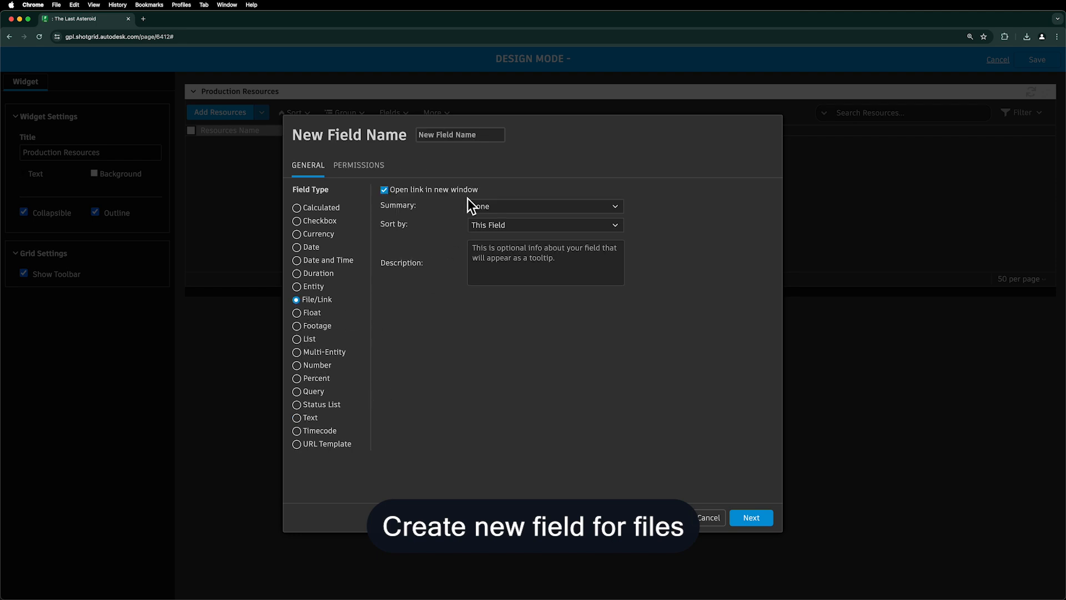
triple_click(468, 136)
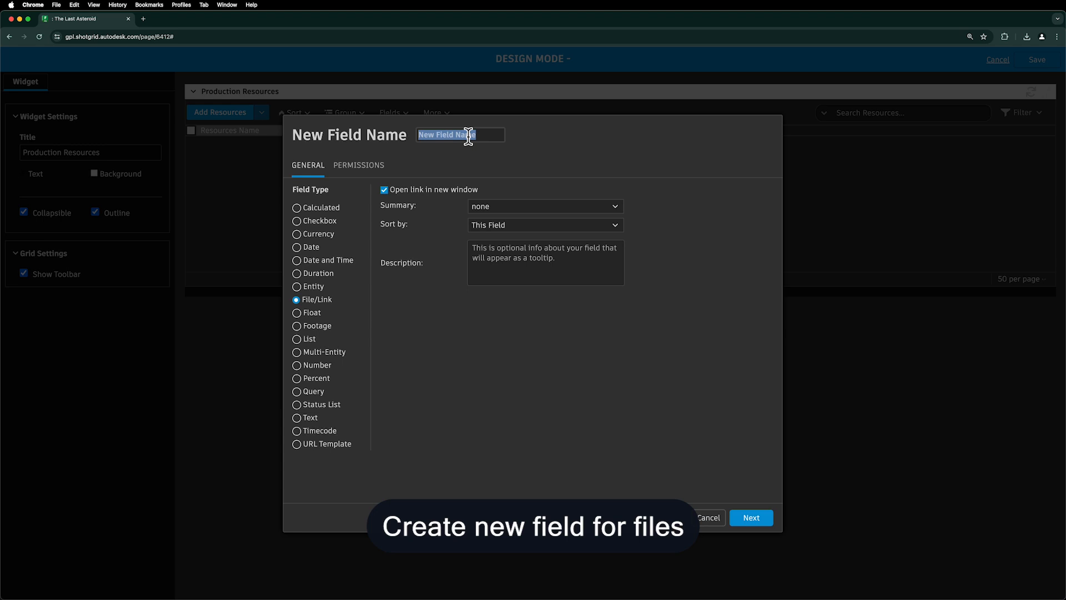
type("Resource File")
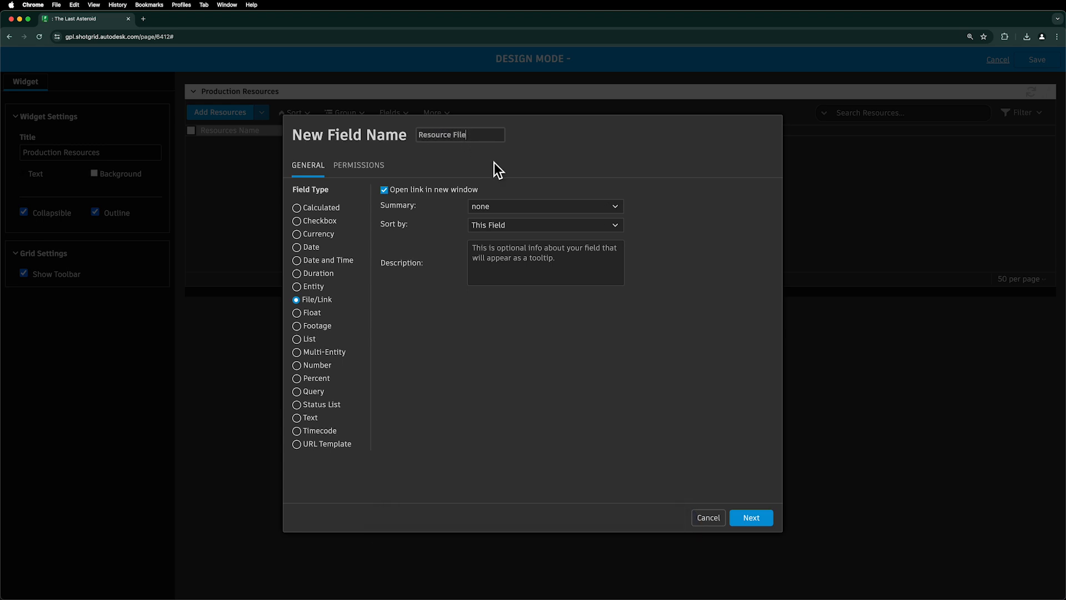
left_click(748, 518)
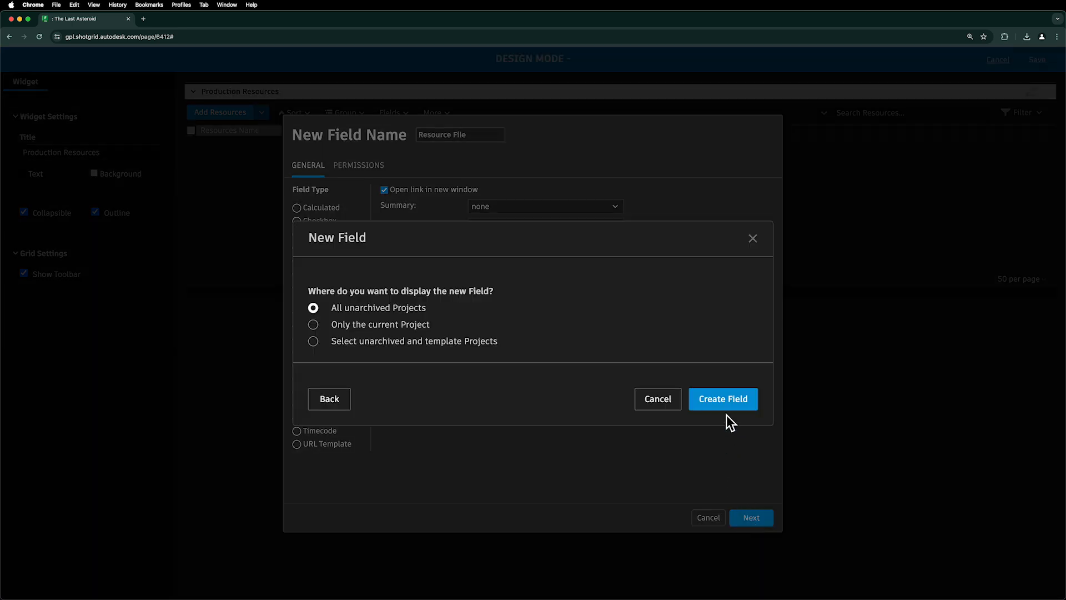
left_click(726, 409)
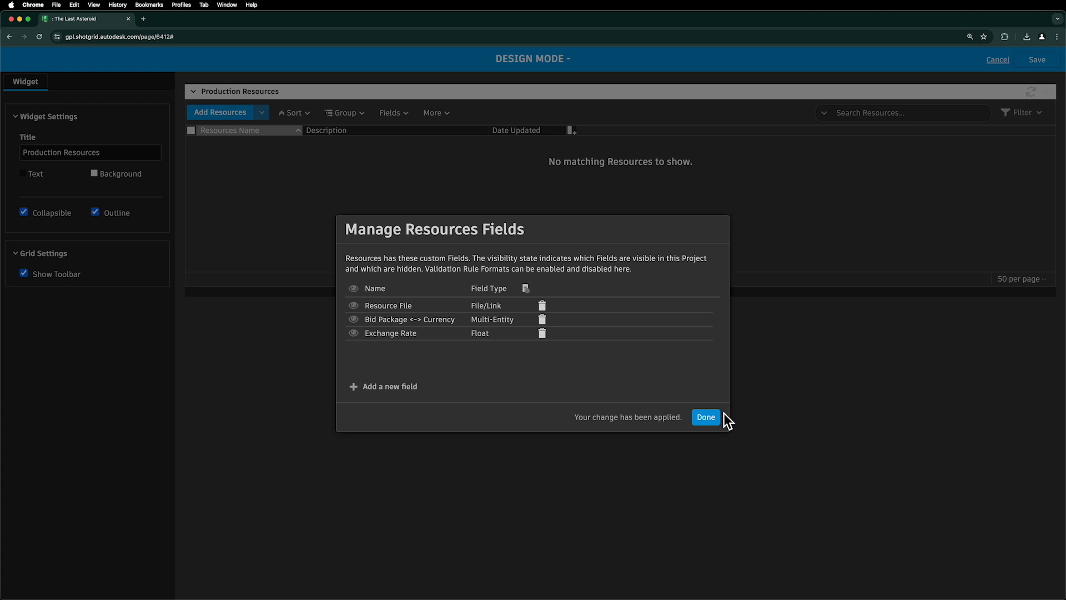
left_click(720, 417)
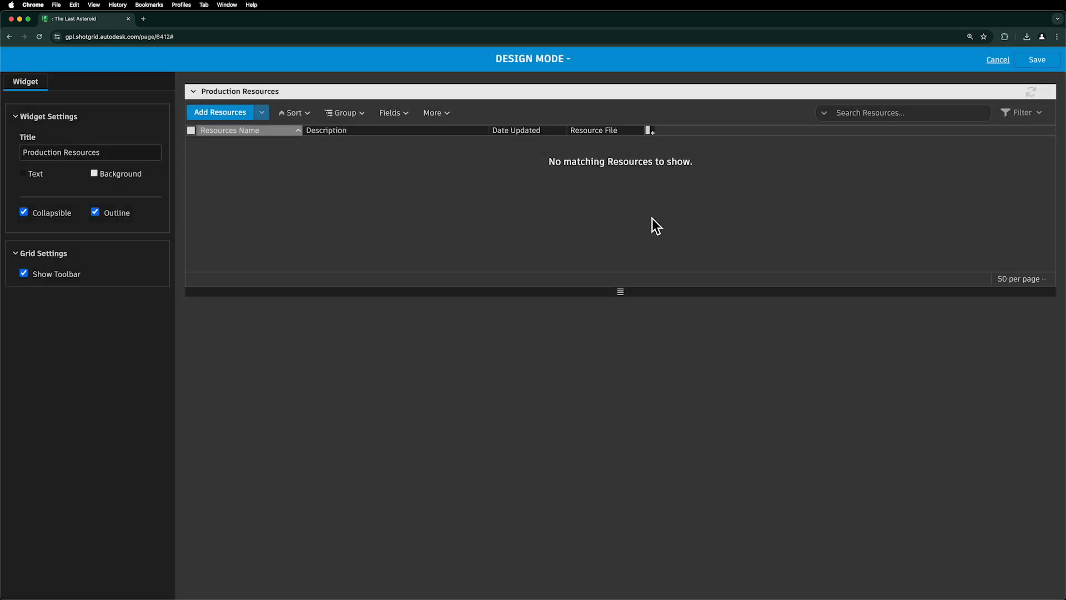
Move the Resource File column directly after Resources Name in the Production Resources grid and save the page design
left_click_drag(613, 134, 347, 138)
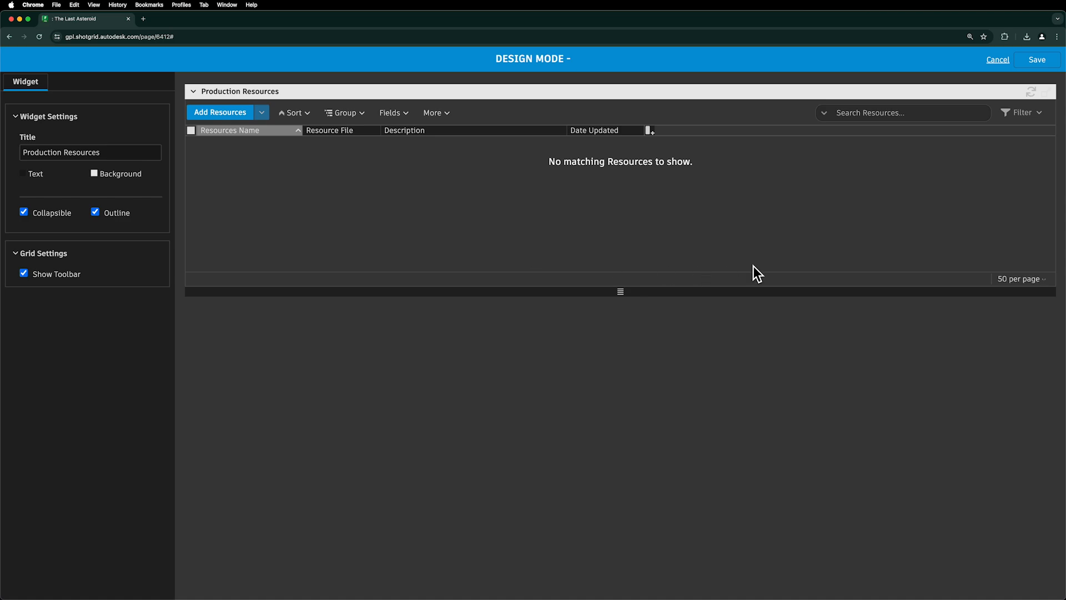
left_click(1025, 68)
left_click(1034, 61)
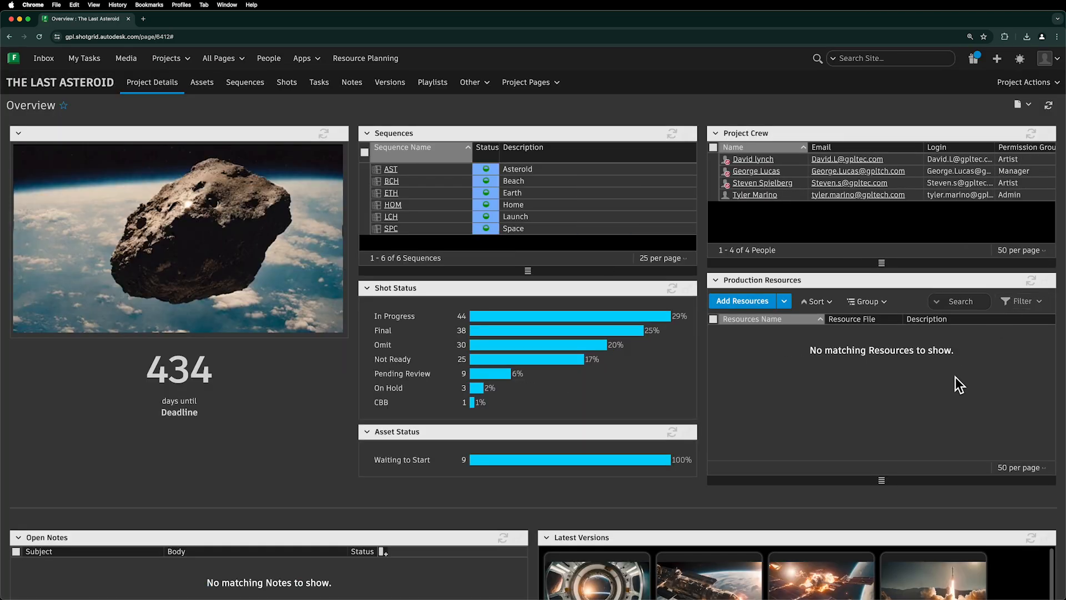
Add the Resource File field between Resources Name and Description in the resource creation form's layout and save the form for the project
left_click(733, 306)
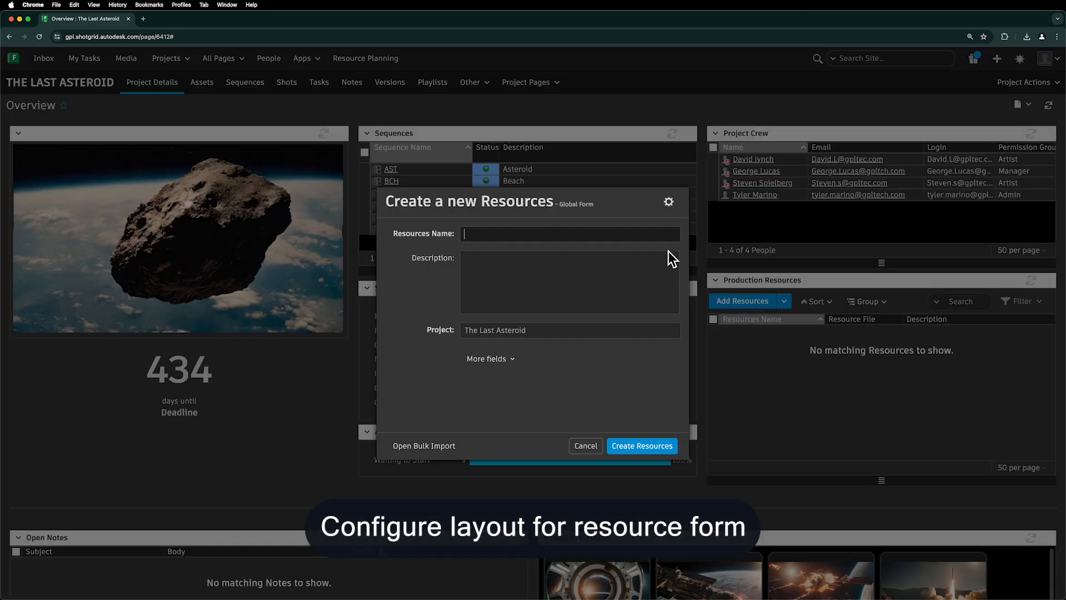
left_click(670, 207)
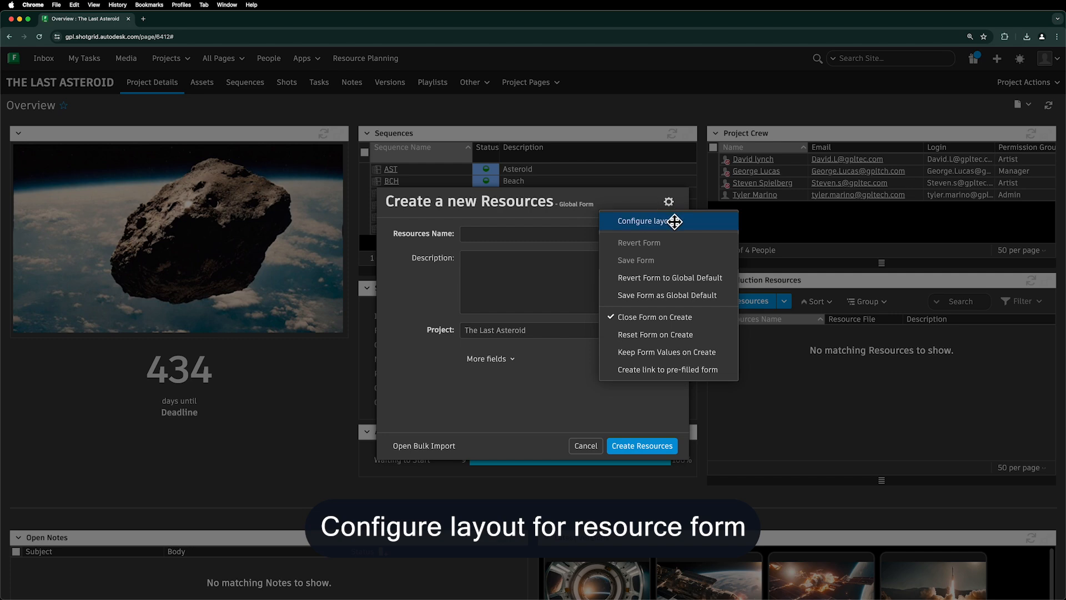
left_click(675, 219)
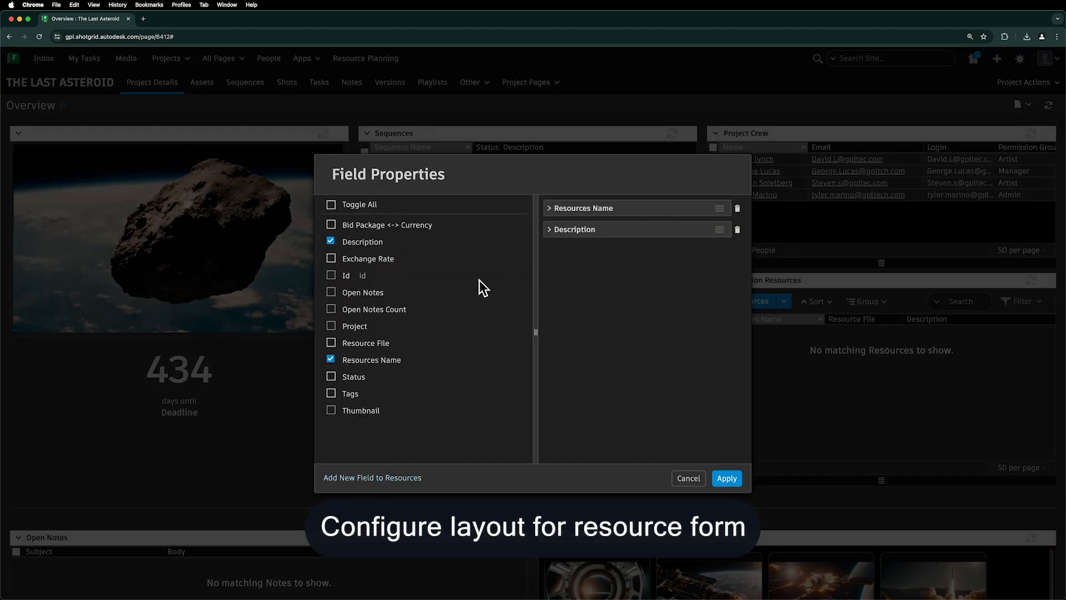
left_click(331, 343)
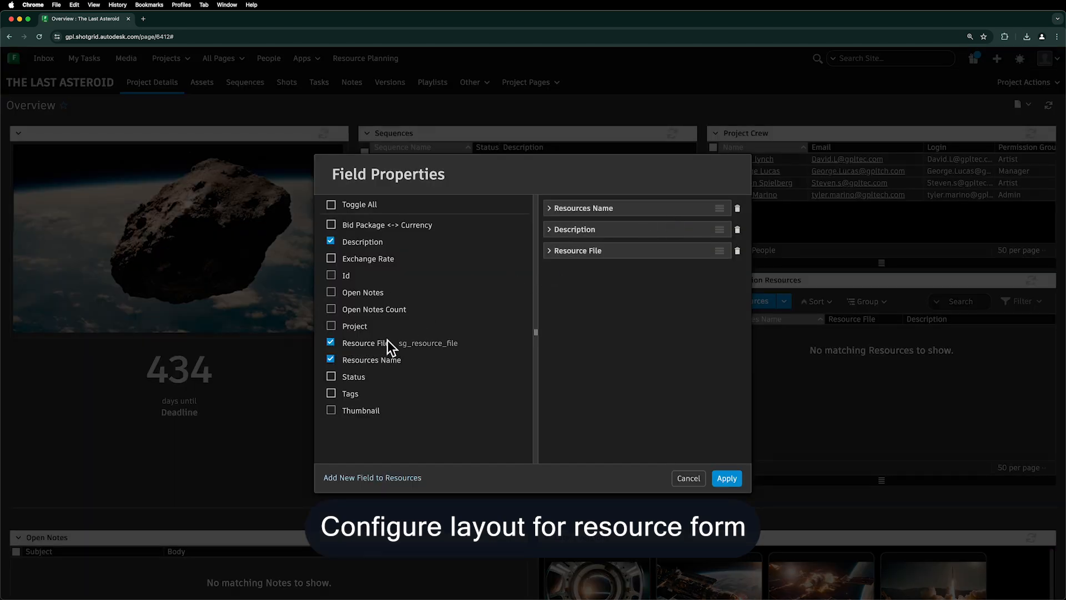
left_click_drag(720, 251, 720, 230)
left_click(725, 478)
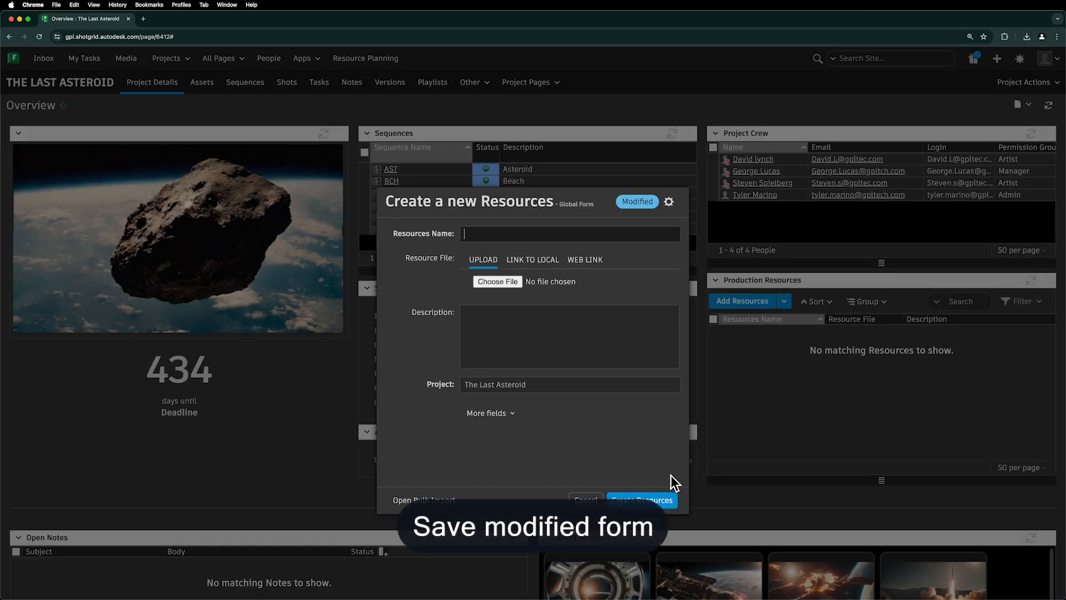
left_click(667, 202)
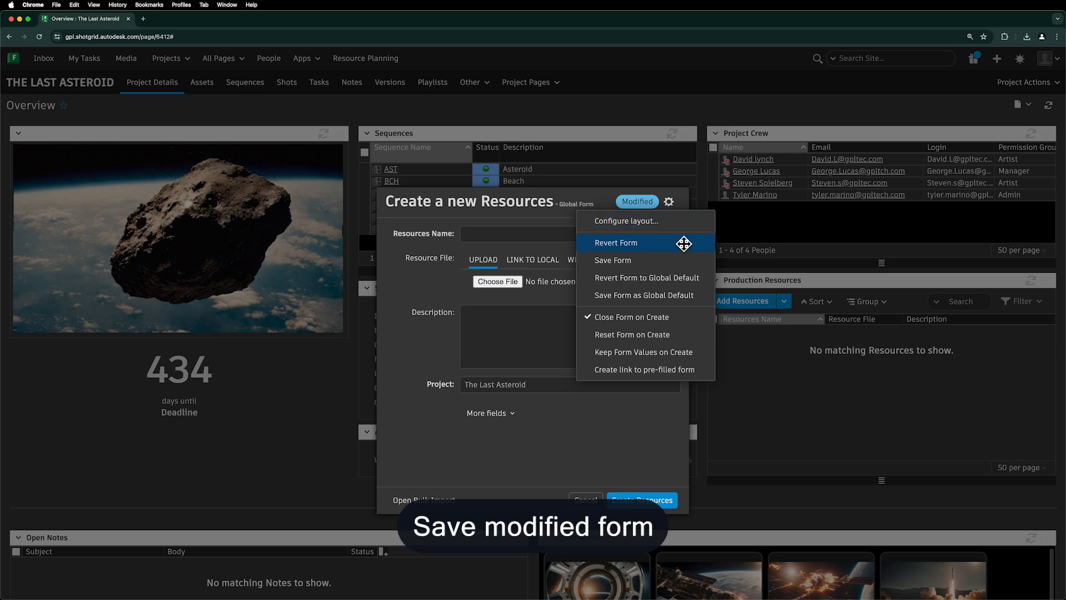
left_click(669, 260)
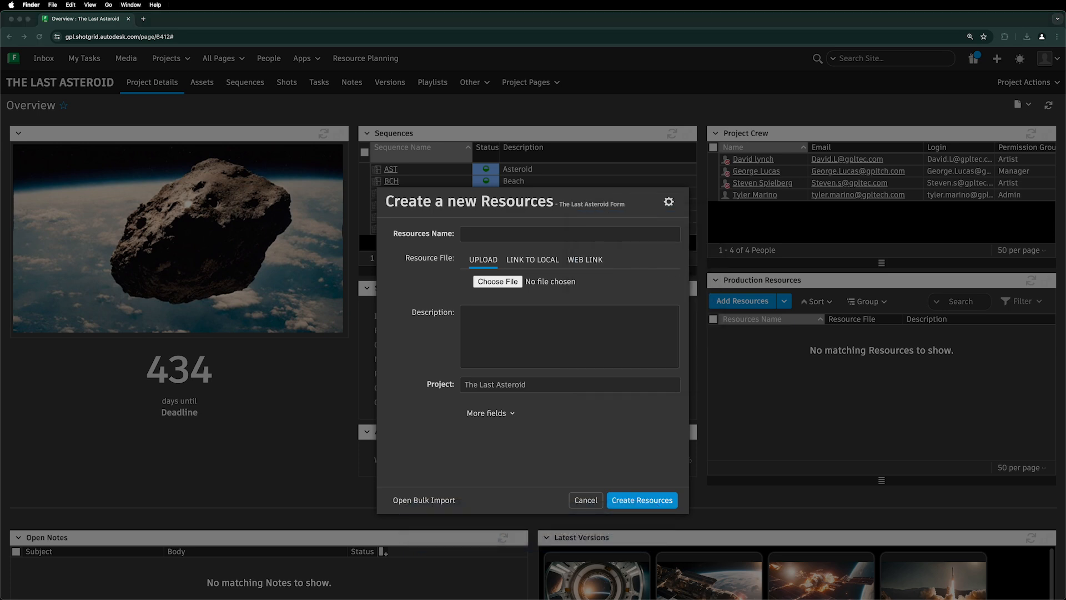
Create a resource named Contact List with the file TLA_Contact_List.pdf and the description Production Contact List
left_click(497, 282)
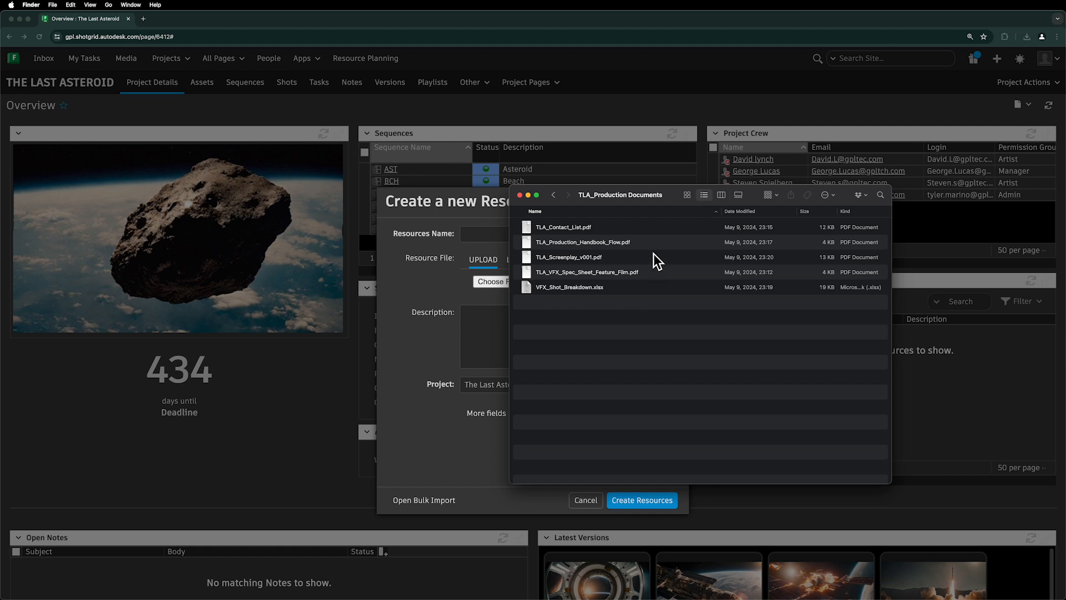
left_click_drag(671, 200, 577, 282)
left_click(521, 237)
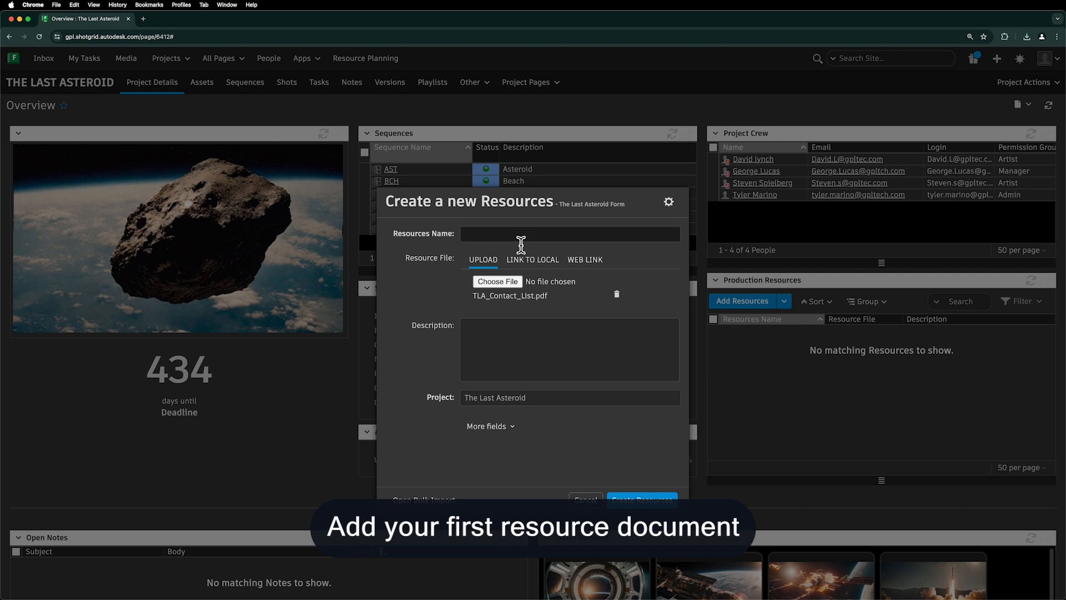
type("Contact List")
key("Tab")
key("Tab")
key("shift+Tab")
type("Prod")
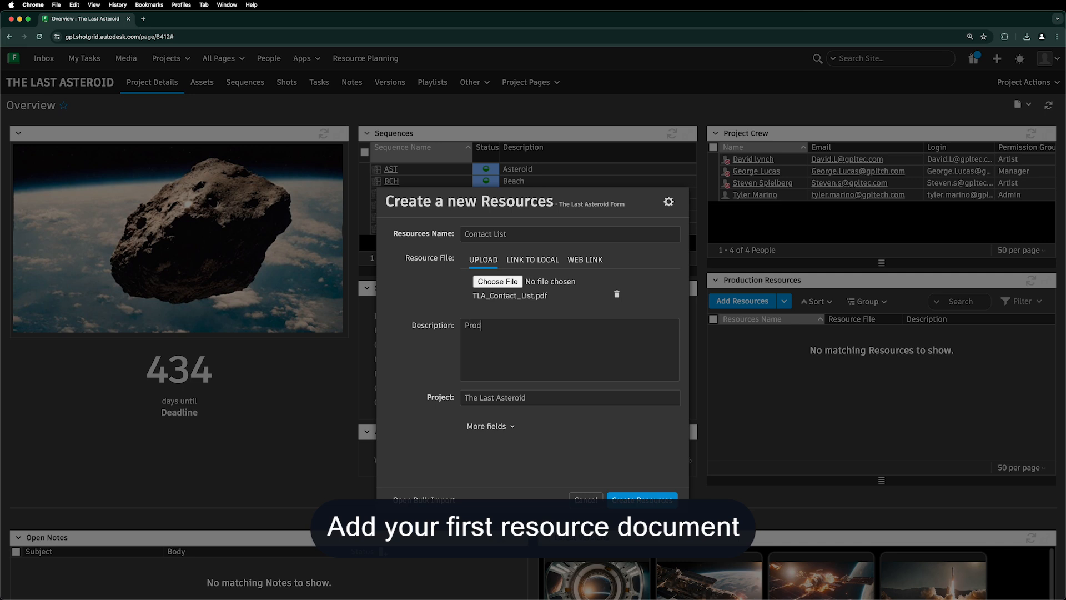
type("uction Contac")
left_click(632, 494)
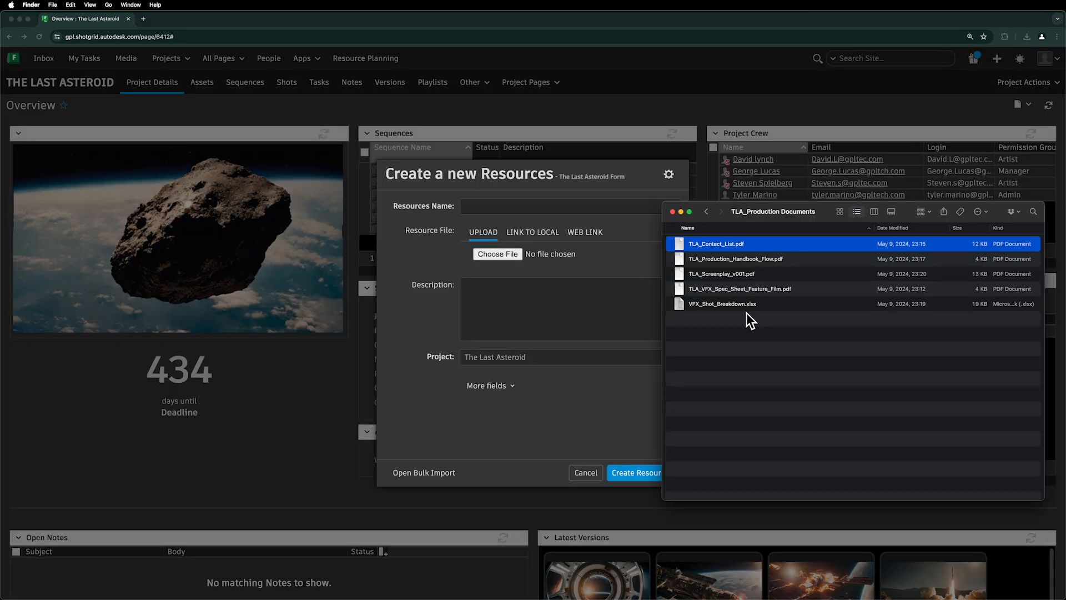
Create a resource named Production Handbook with the file TLA_Production_Handbook_Flow.pdf and the description VFX Prod Handbook
double_click(746, 312)
type("Production Handbook")
left_click(570, 311)
type("VFX Prod Handbook")
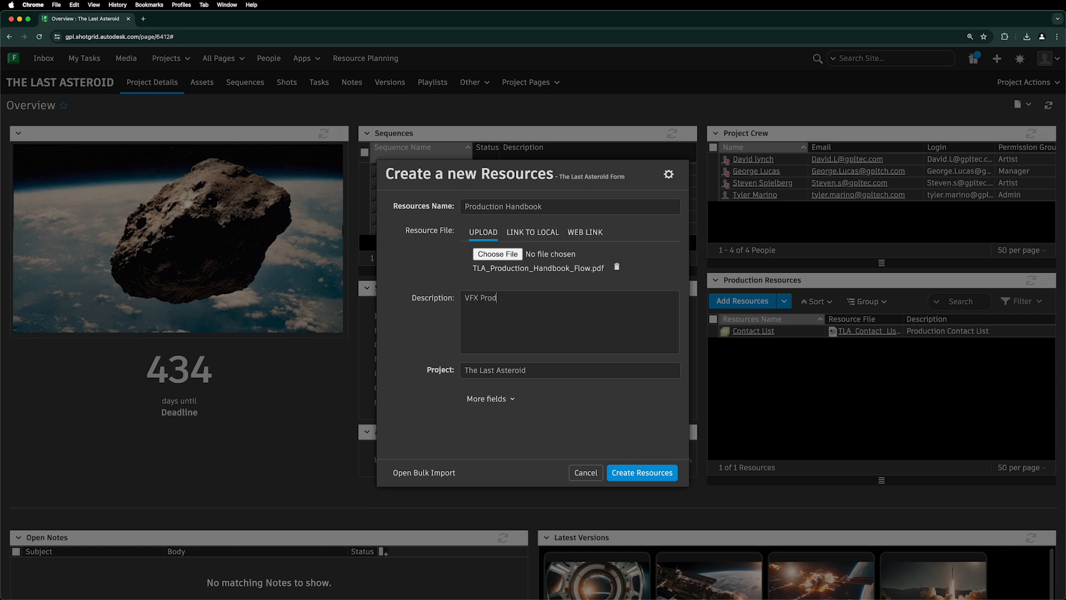
left_click(655, 473)
Create a resource named Script with the file TLA_Screenplay_v001.pdf and the description Latest Script for TLA
left_click(749, 301)
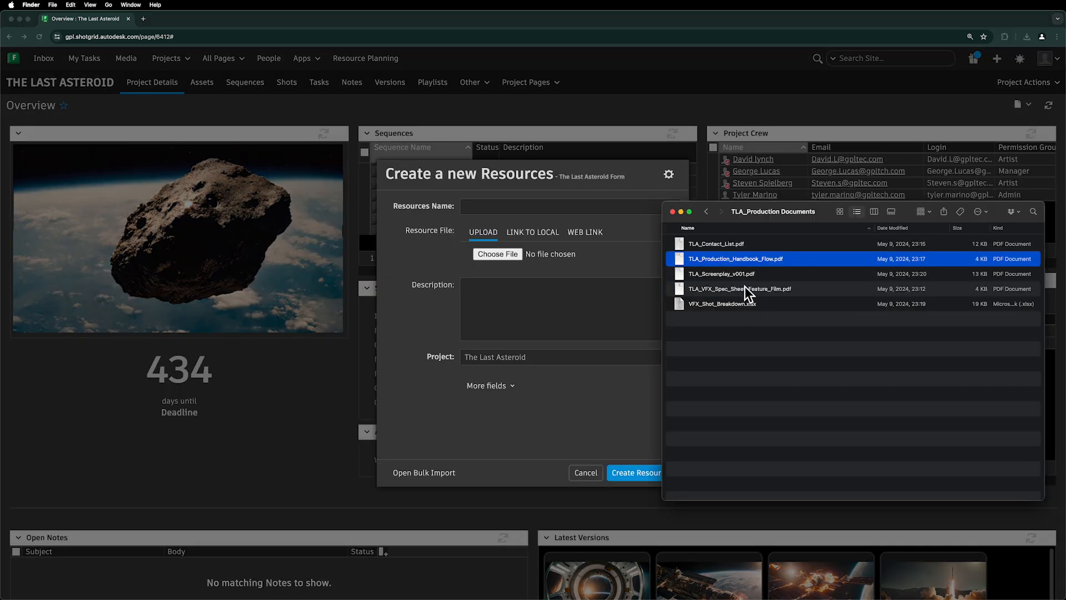
double_click(745, 289)
left_click(534, 208)
type("Script")
left_click(569, 311)
type("Latest Script for TLA")
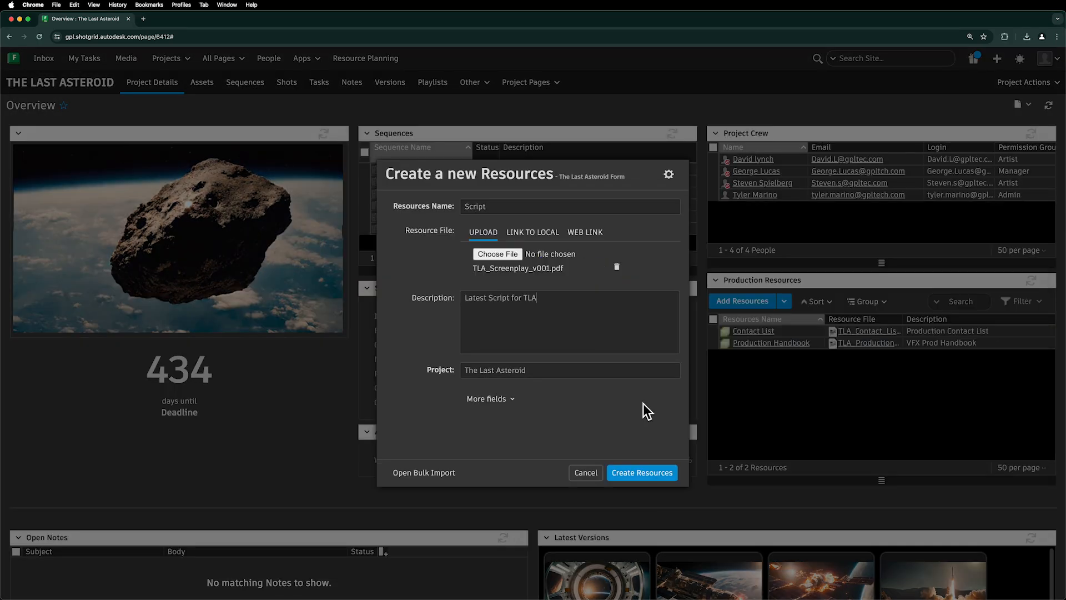
left_click(642, 472)
Create a resource named VFX Spec Sheet with the file TLA_VFX_Spec_Sheet_Feature_Film.pdf and the description VFX Spec Sheet for Vendors
left_click(747, 302)
double_click(748, 290)
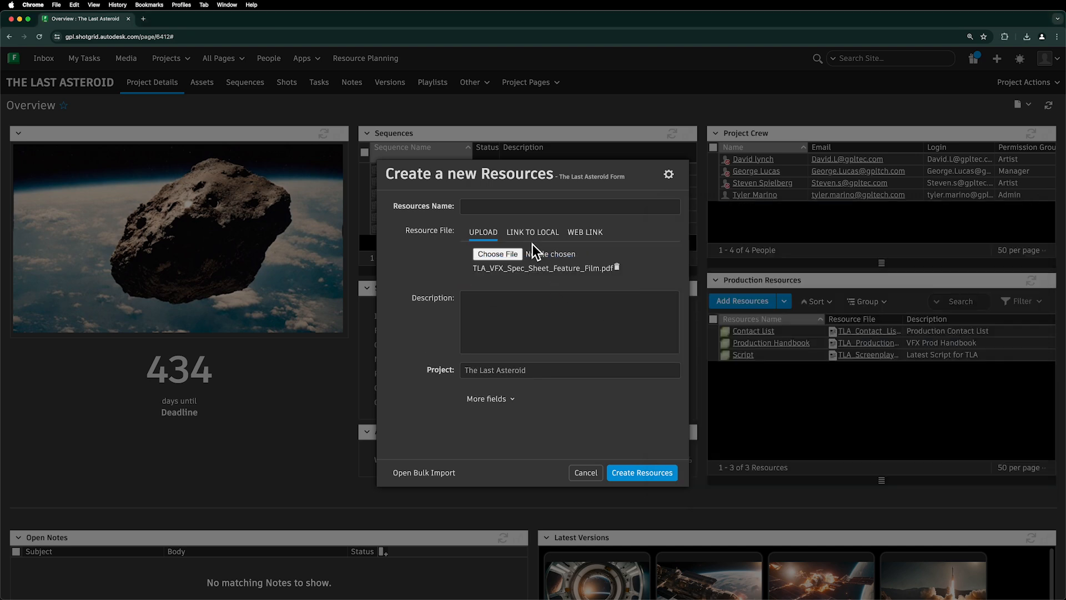
left_click(534, 207)
type("VFX Spec Sheet")
key("Tab")
type("VFX Spec Sheet for Vendors")
left_click(667, 475)
Create a resource named VFX Breakdown with VFX_Shot_Breakdown.xlsx and the description Shot Breakdown for VFX, and download its file from the grid
left_click(744, 301)
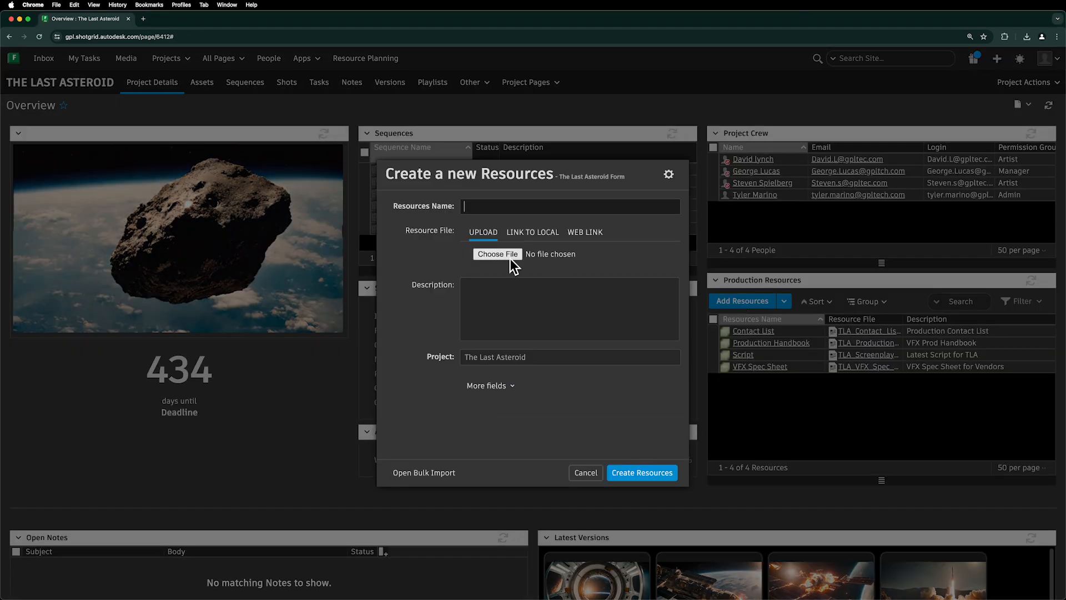
left_click(552, 253)
double_click(631, 278)
left_click(483, 206)
type("VFX Breakdown")
key("Tab")
type("Shot Breakdown for VFX")
left_click(664, 475)
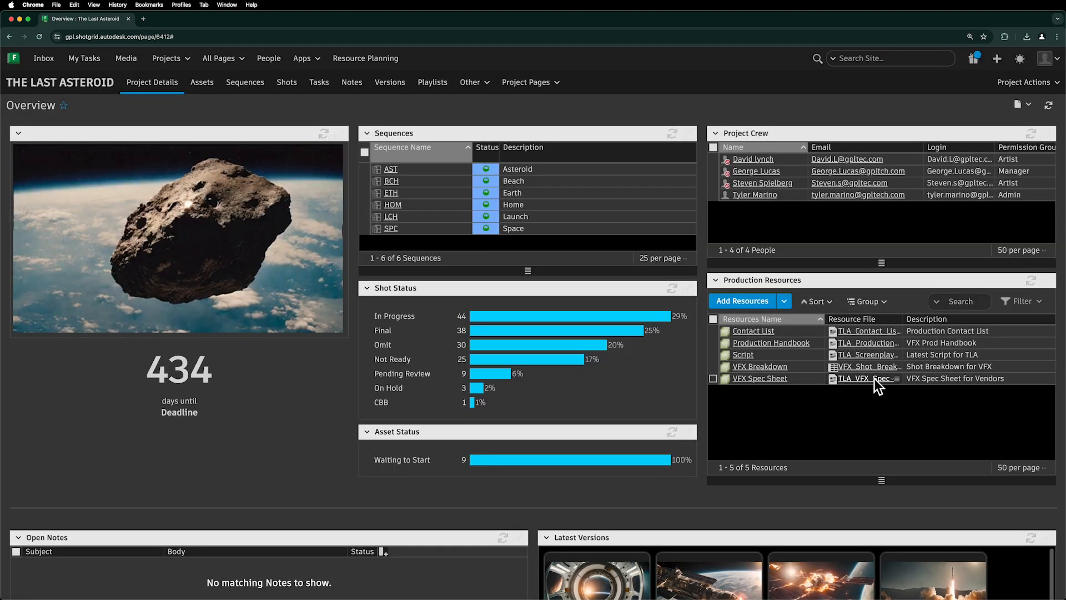
left_click(867, 368)
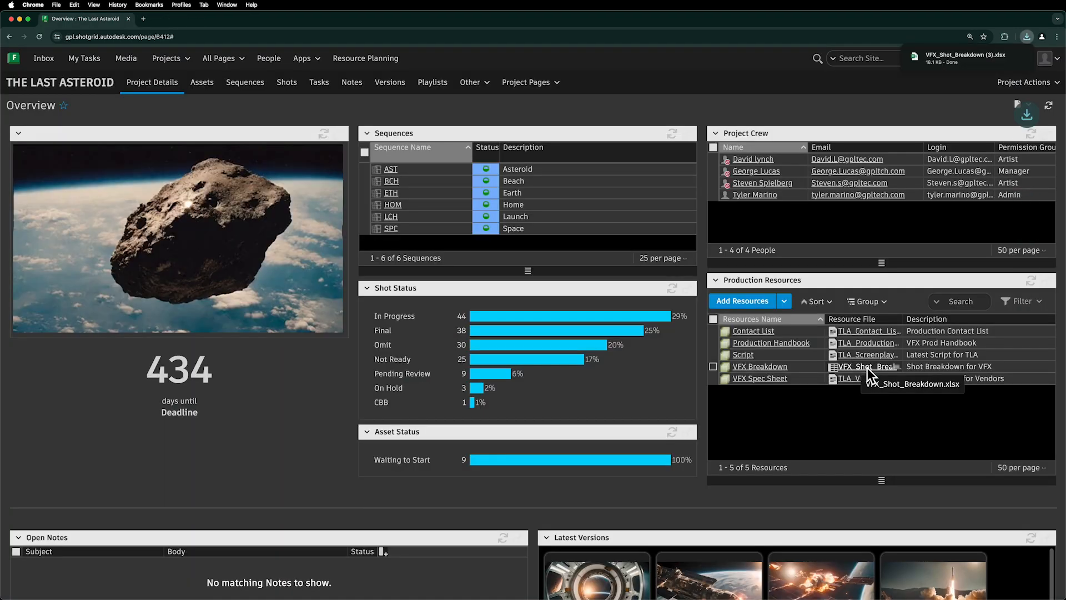